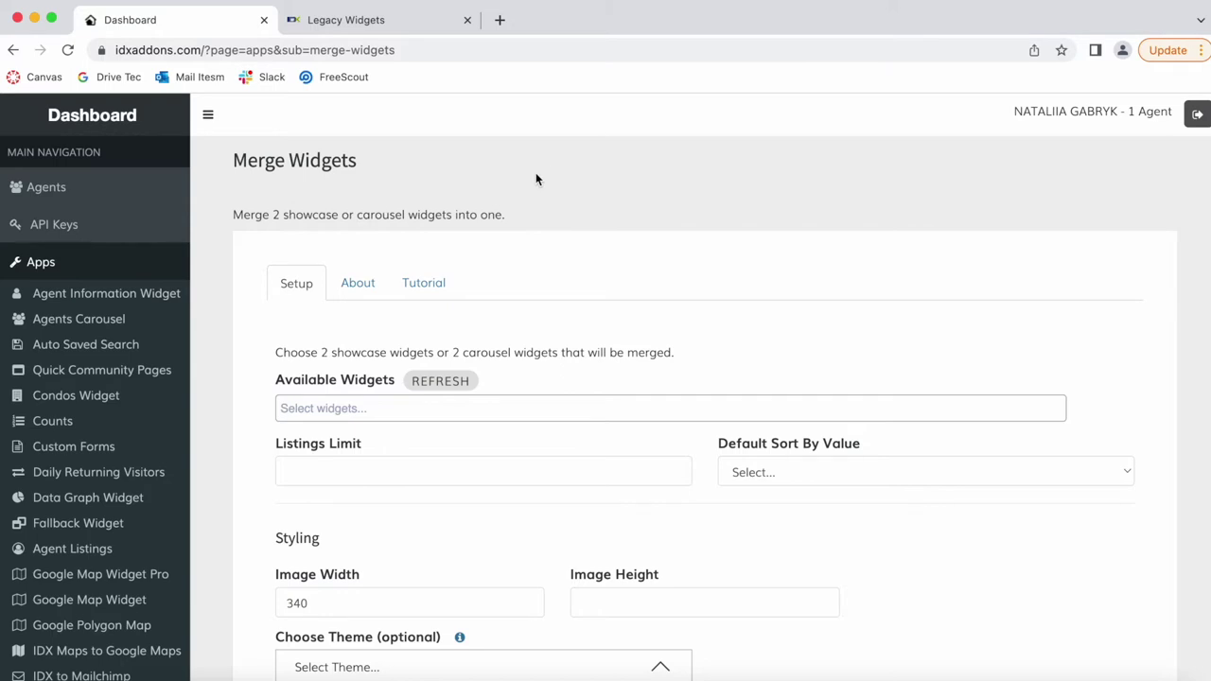
Step: Preview the Custom search showcase widget from the Legacy Widgets list
click(346, 20)
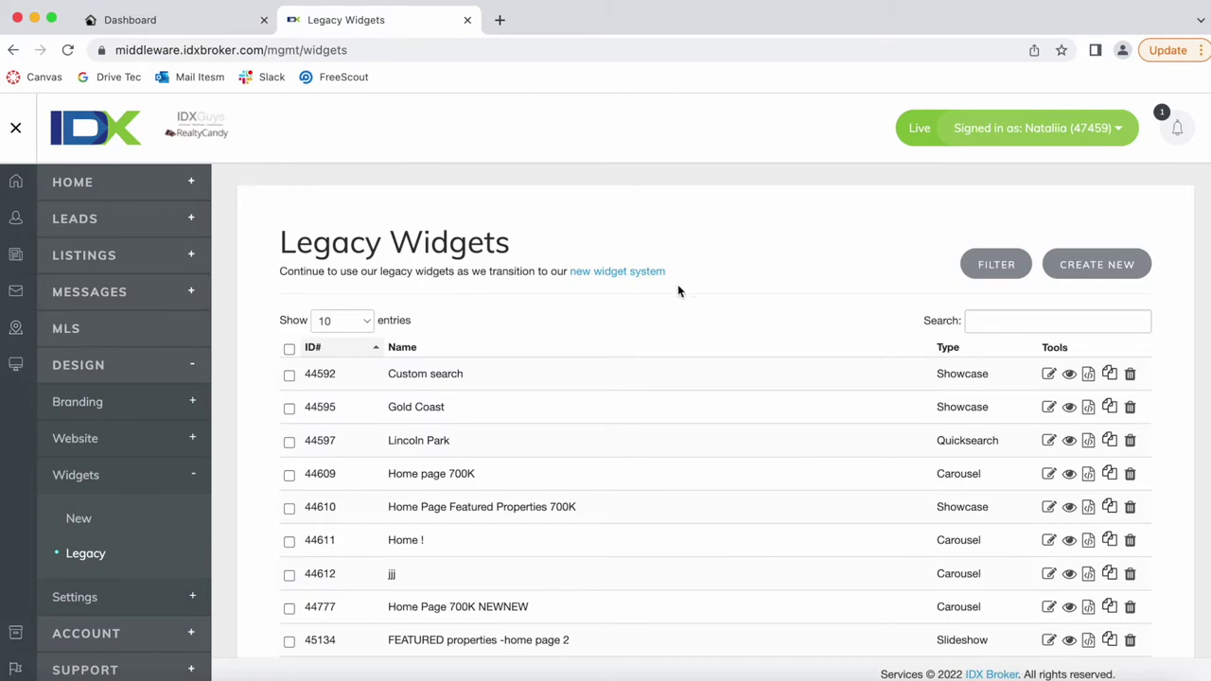
scroll(569, 432, down, 3)
scroll(570, 432, up, 3)
click(1069, 377)
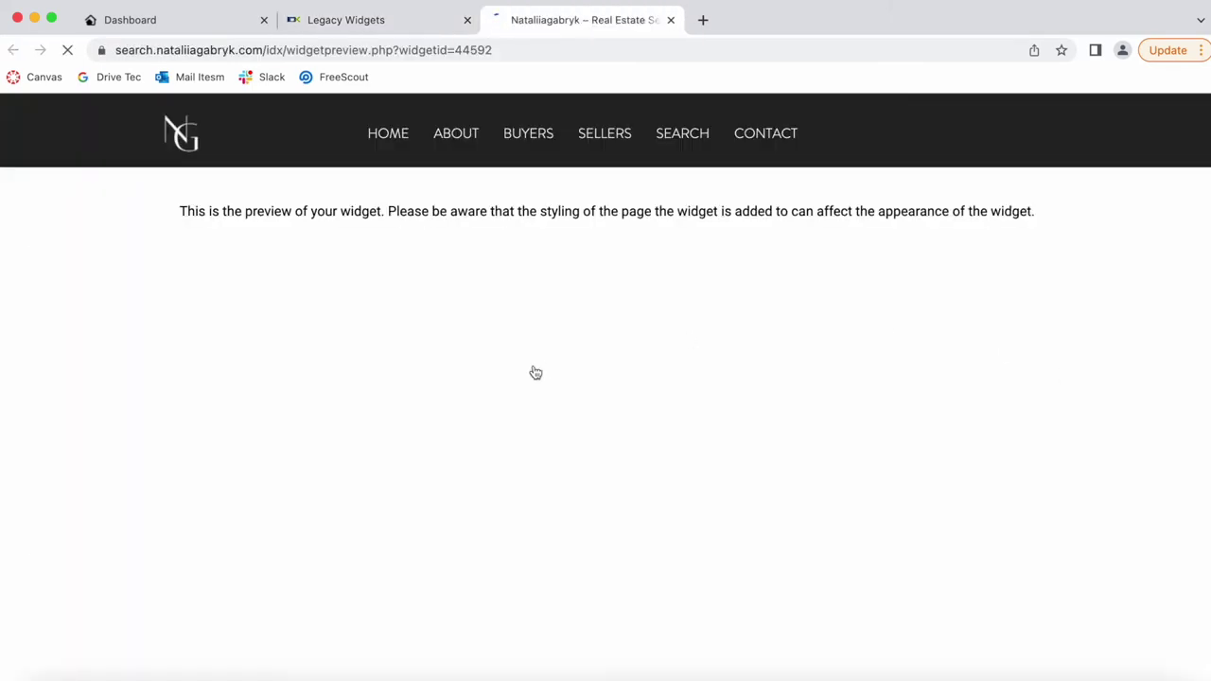
scroll(535, 372, down, 3)
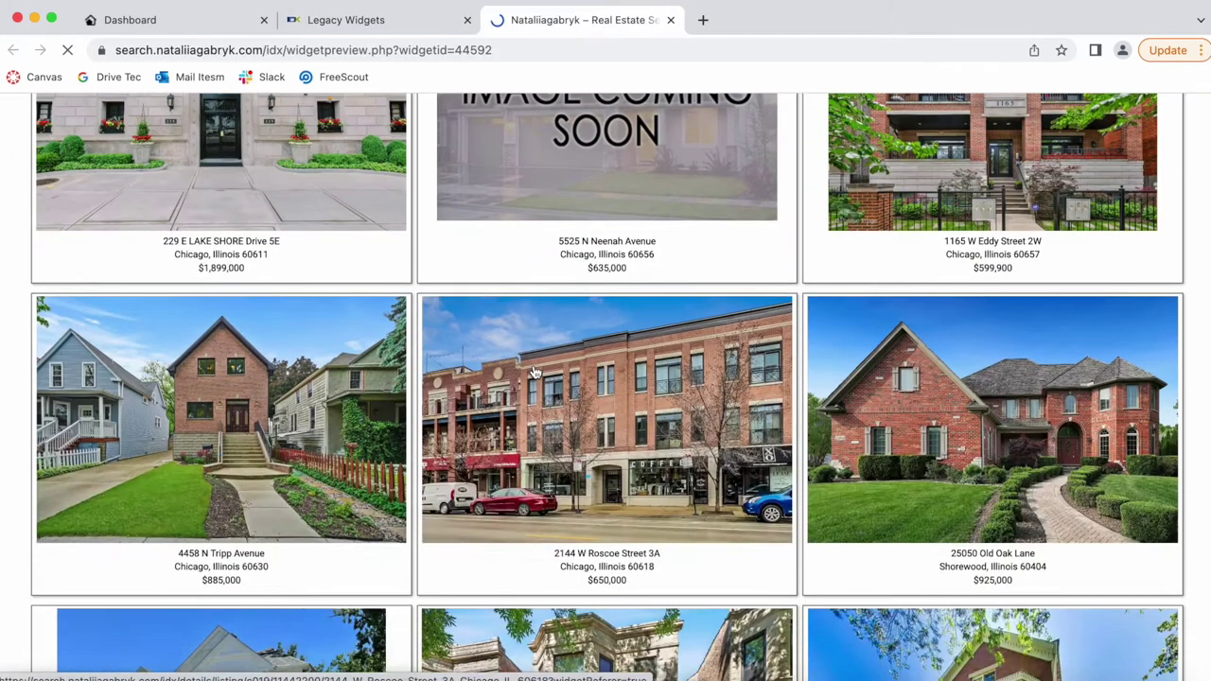
scroll(533, 355, down, 9)
scroll(530, 337, up, 12)
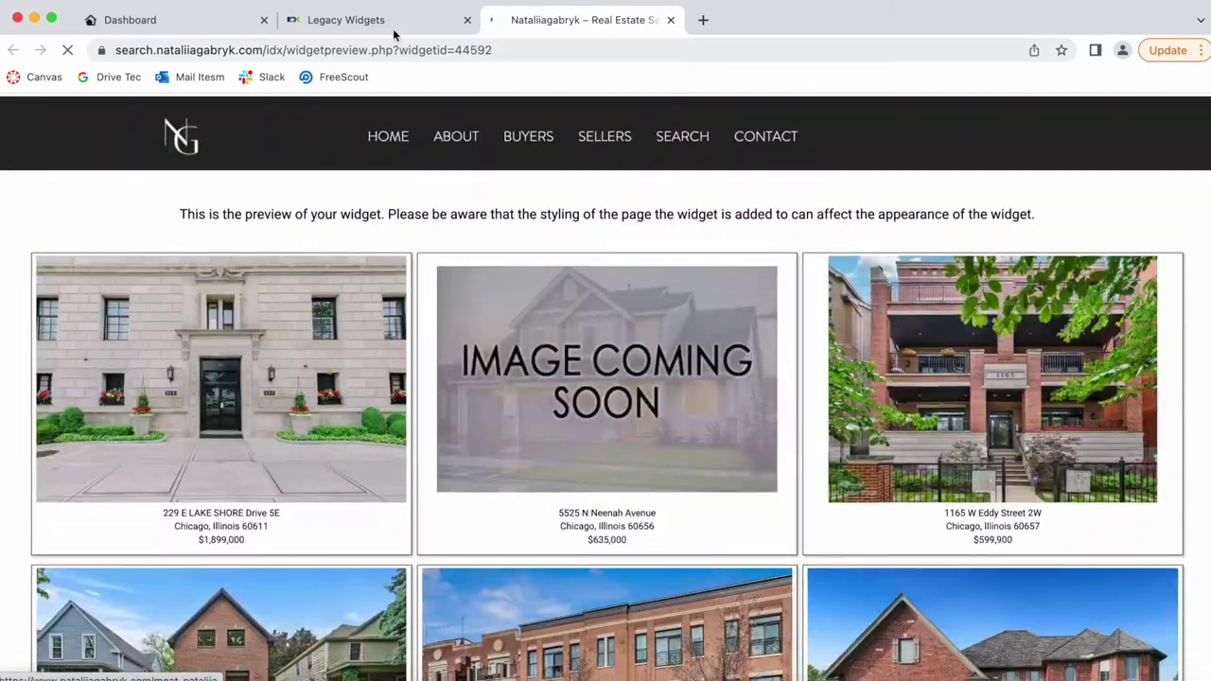
Step: Preview the Gold Coast showcase widget, then return to the Custom search preview
click(383, 22)
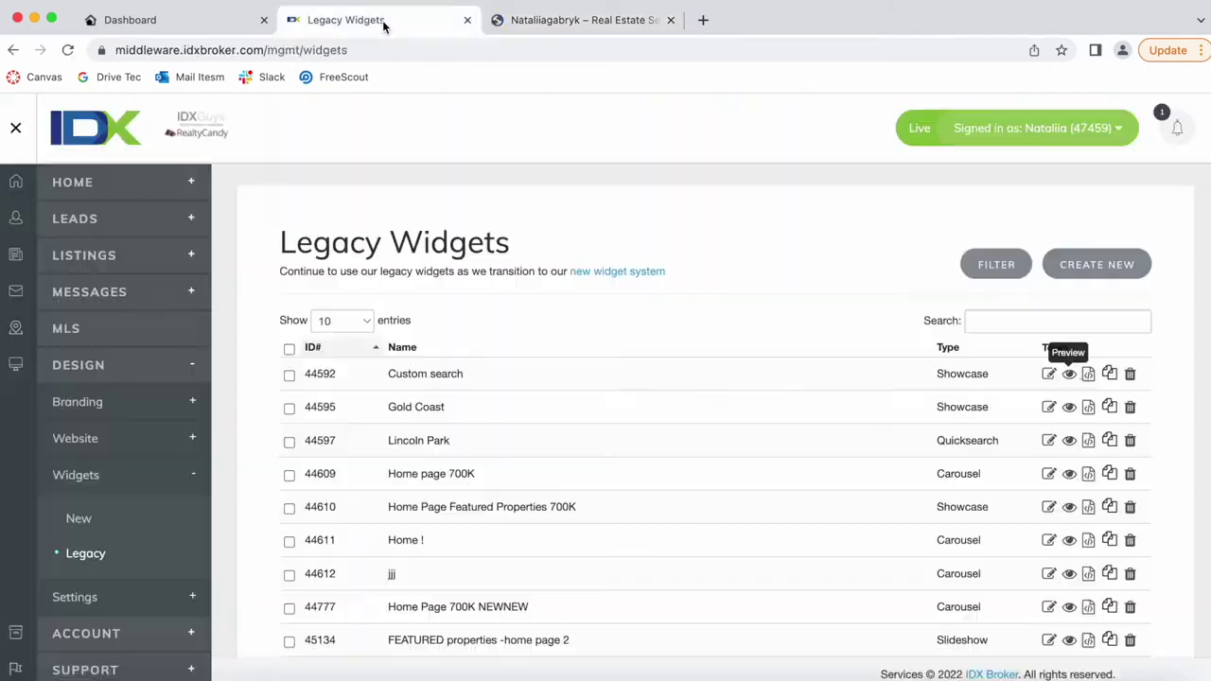
click(1069, 407)
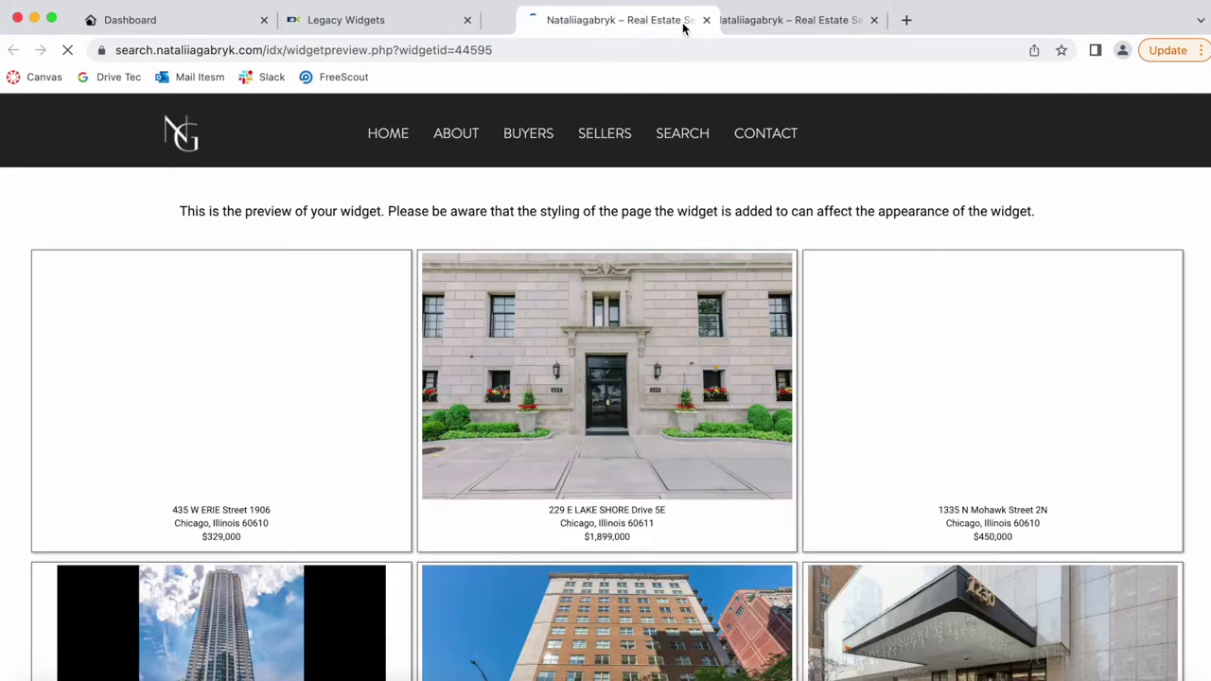
scroll(742, 428, down, 10)
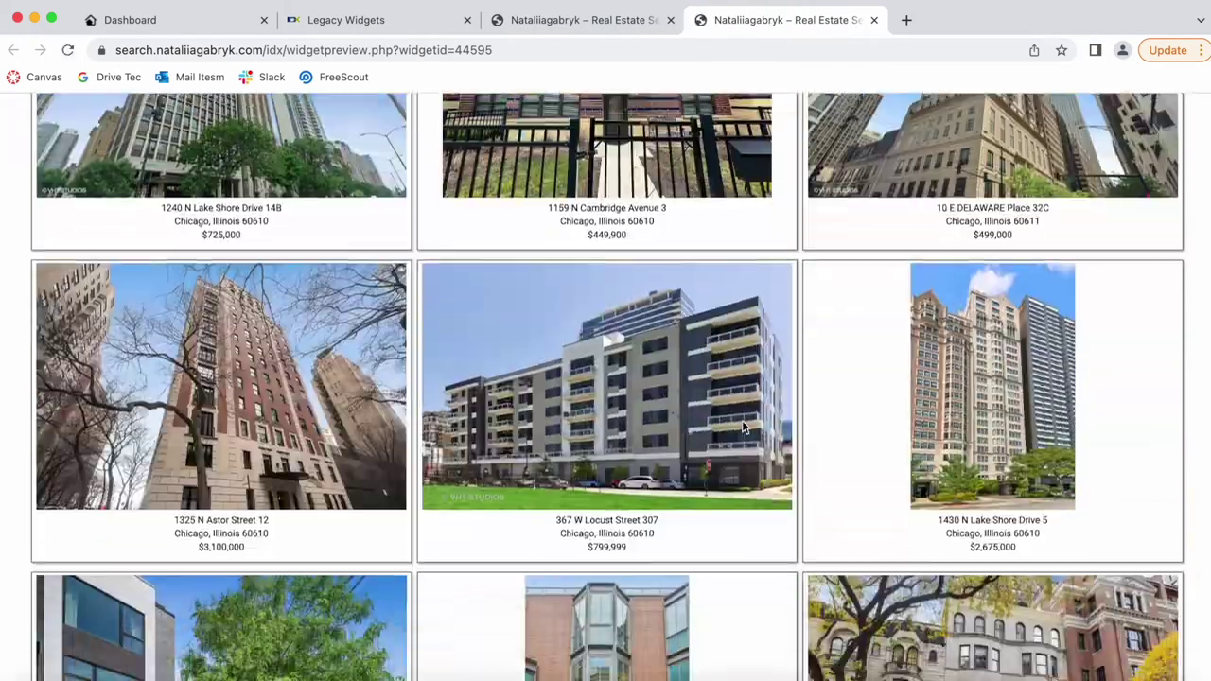
scroll(742, 426, up, 10)
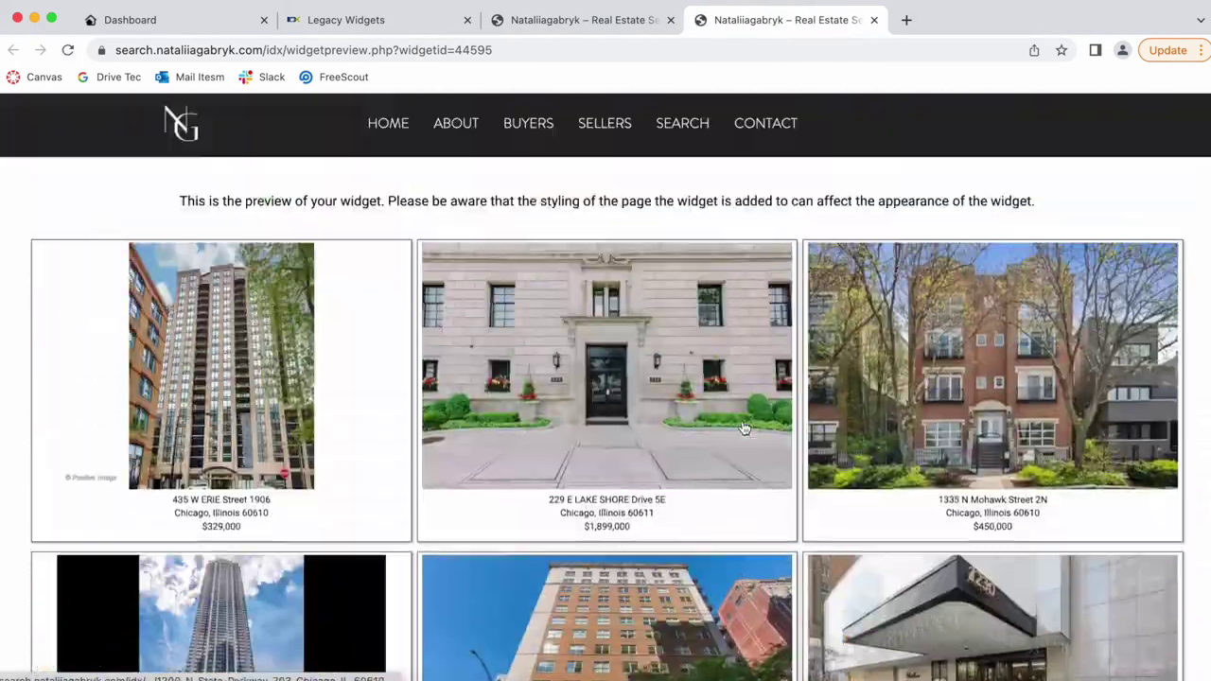
click(568, 20)
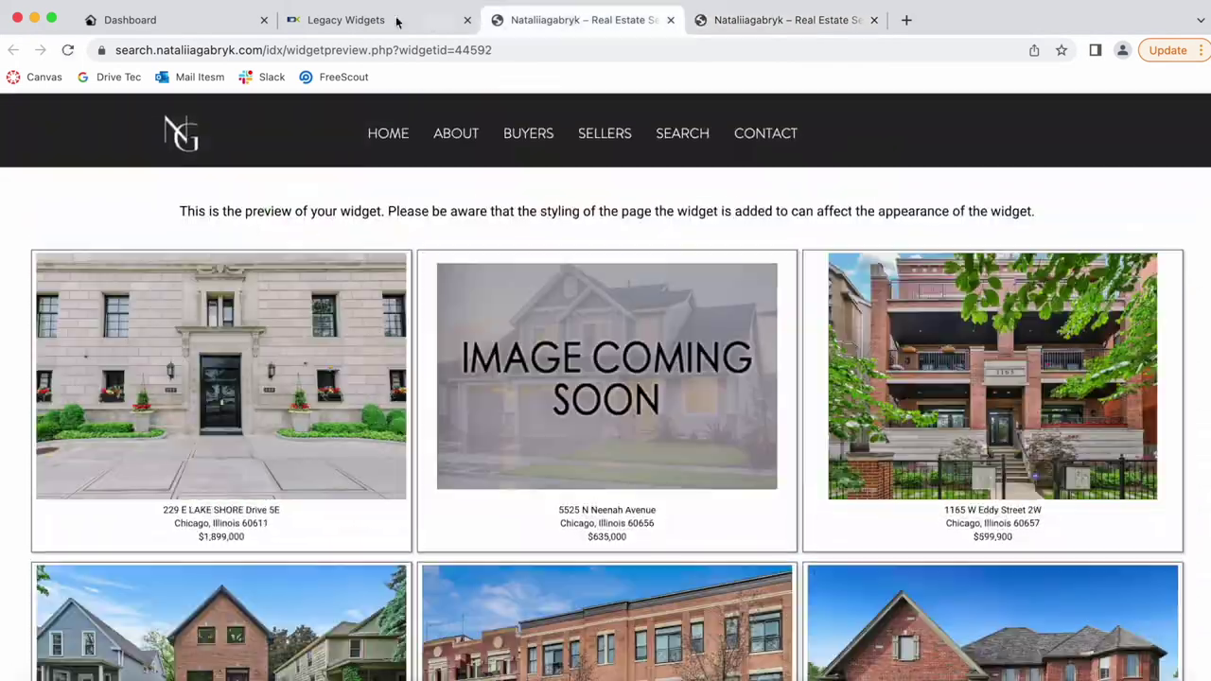
Step: Add Gold Coast - Showcase to the merge by filtering Available Widgets for 'gold co'
click(386, 20)
click(210, 21)
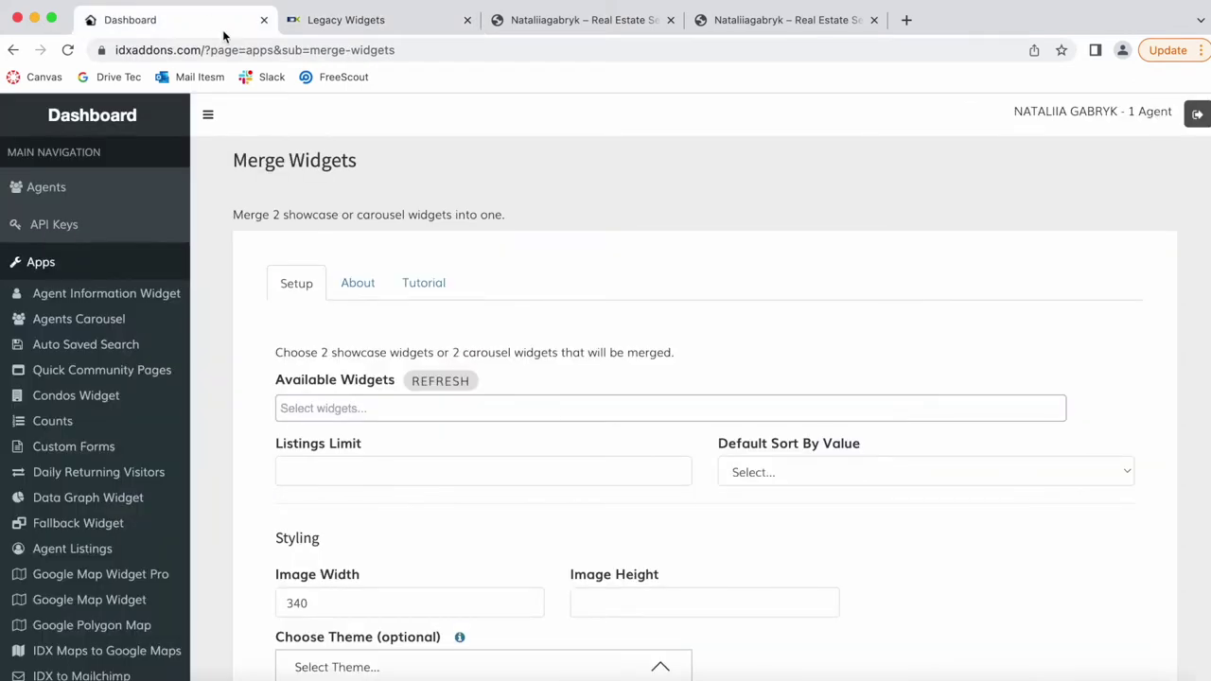
scroll(561, 414, down, 1)
scroll(561, 412, up, 1)
scroll(733, 358, down, 1)
click(532, 376)
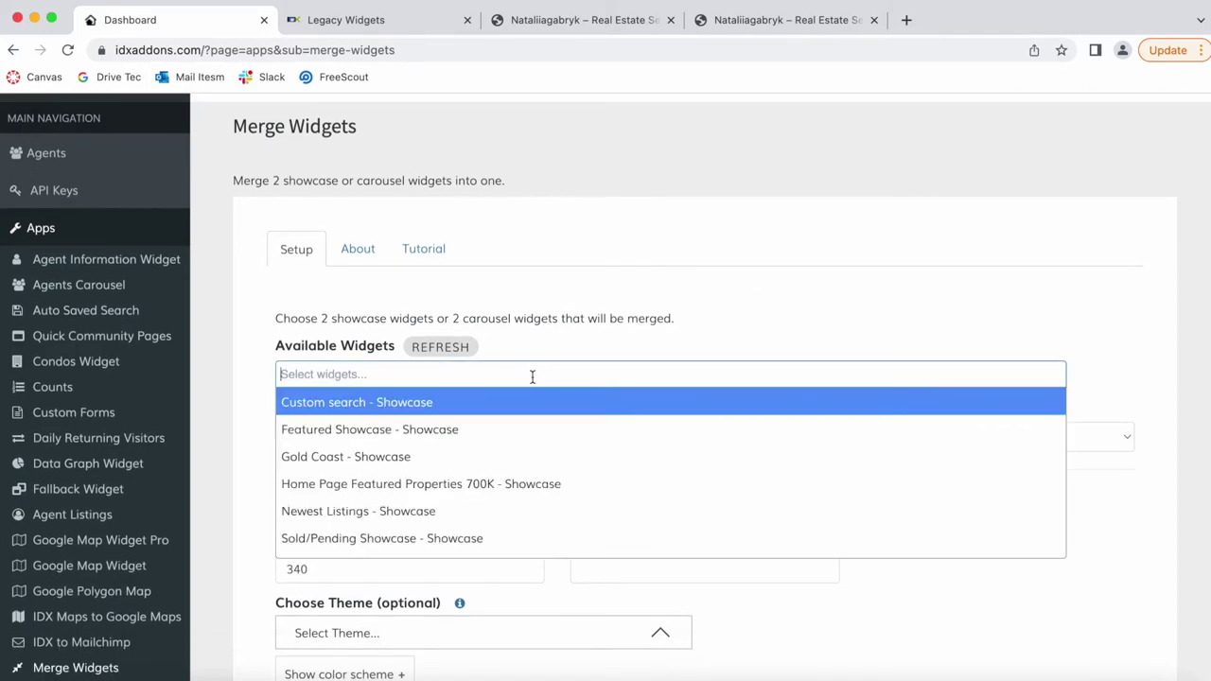
click(314, 27)
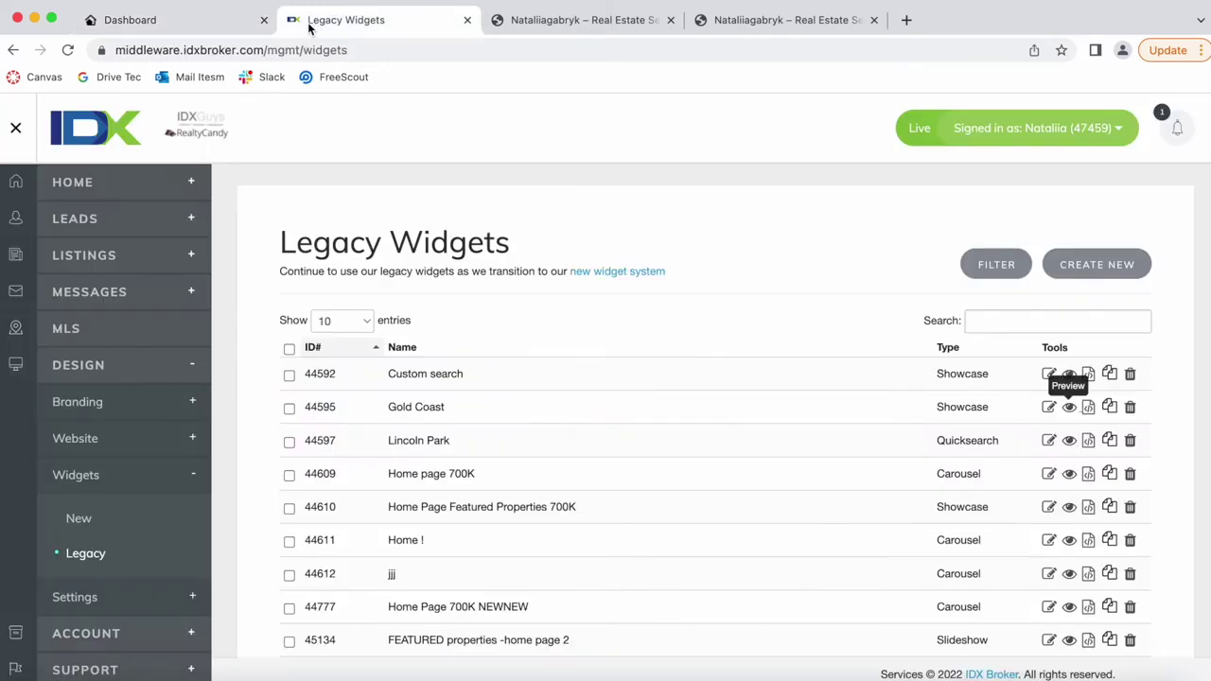
key(ctrl+shift+Tab)
text(gold co)
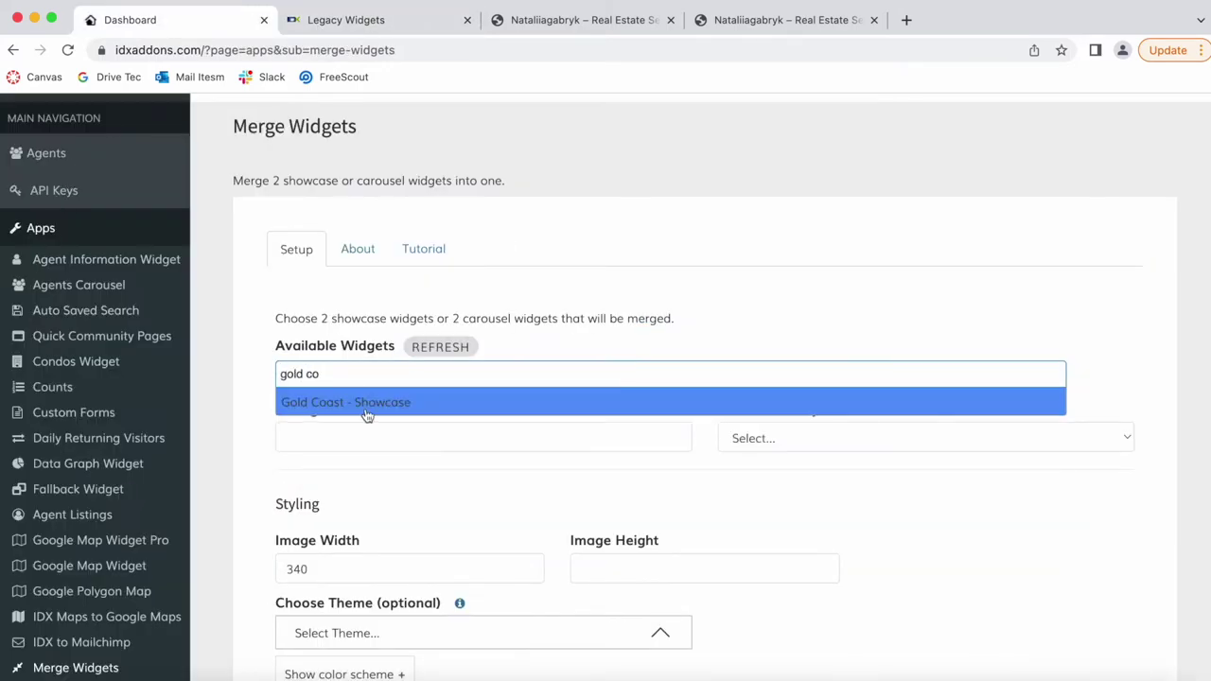
click(365, 409)
Step: Add Custom search - Showcase as the second widget, filtering with 'custo'
click(372, 26)
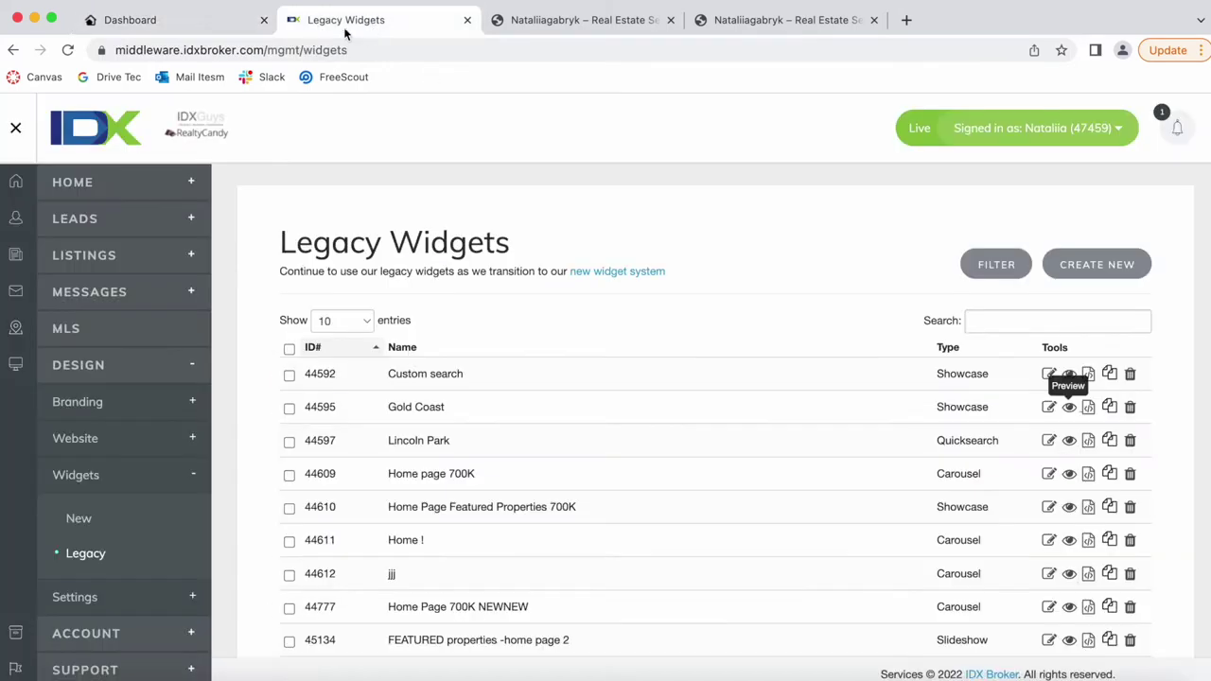
click(167, 26)
text(cu)
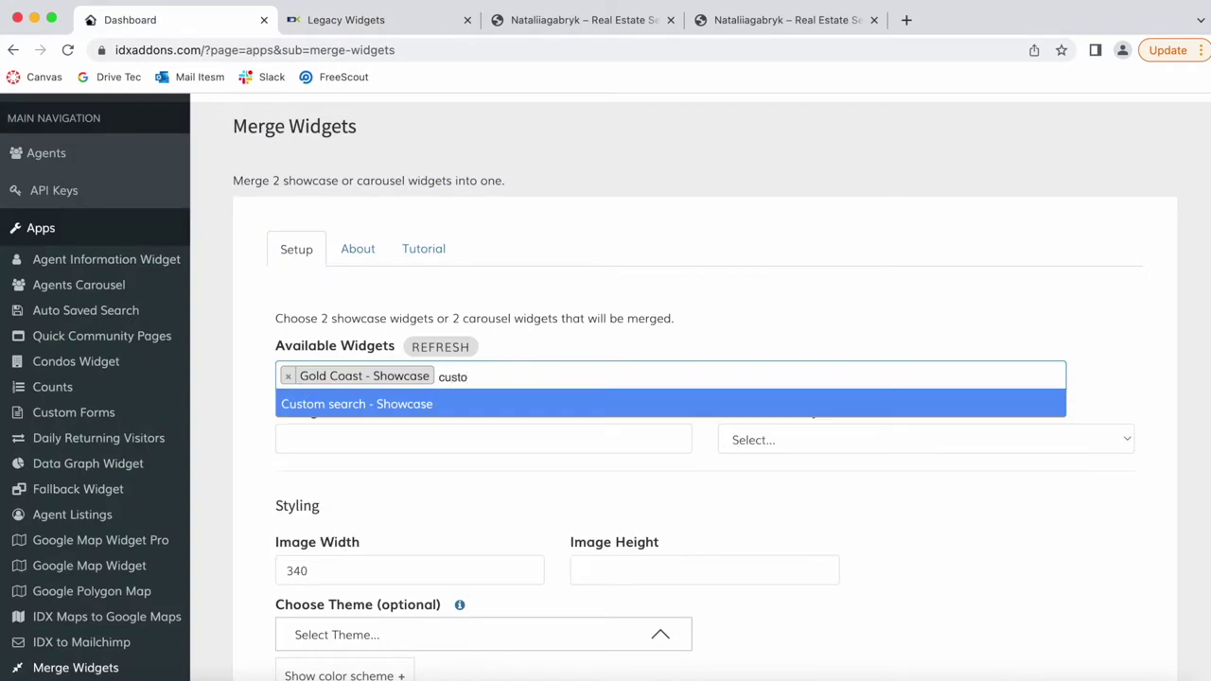
text(sto)
click(509, 404)
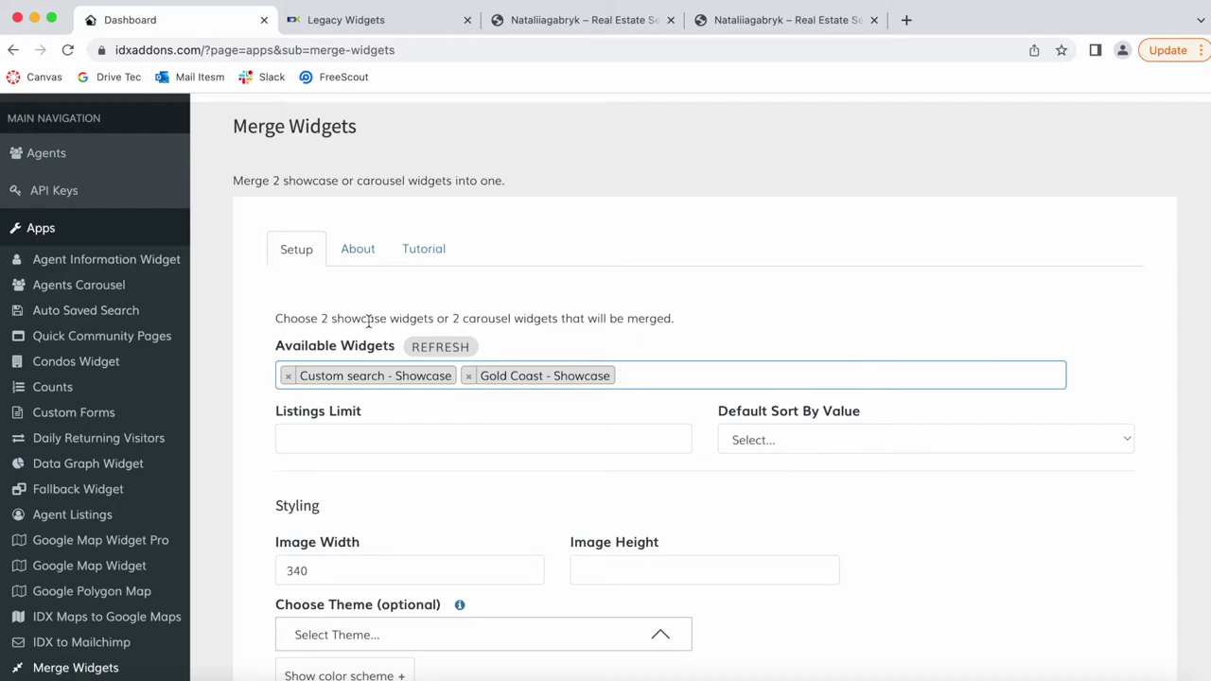
click(345, 20)
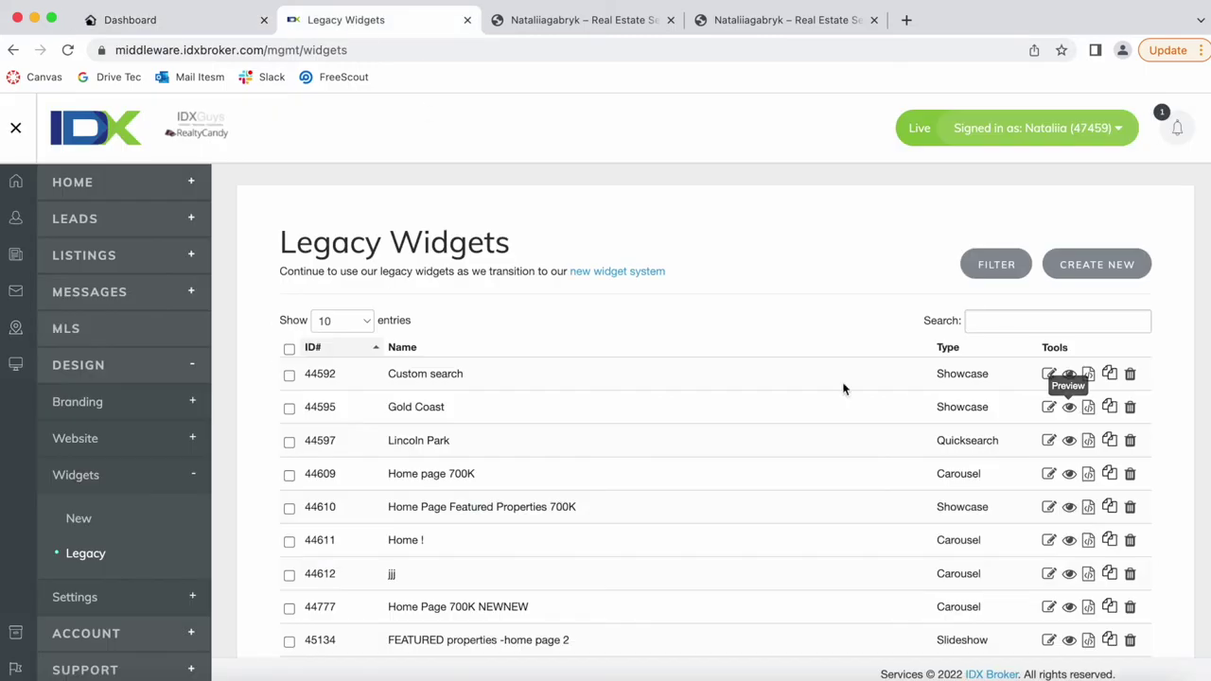
click(616, 20)
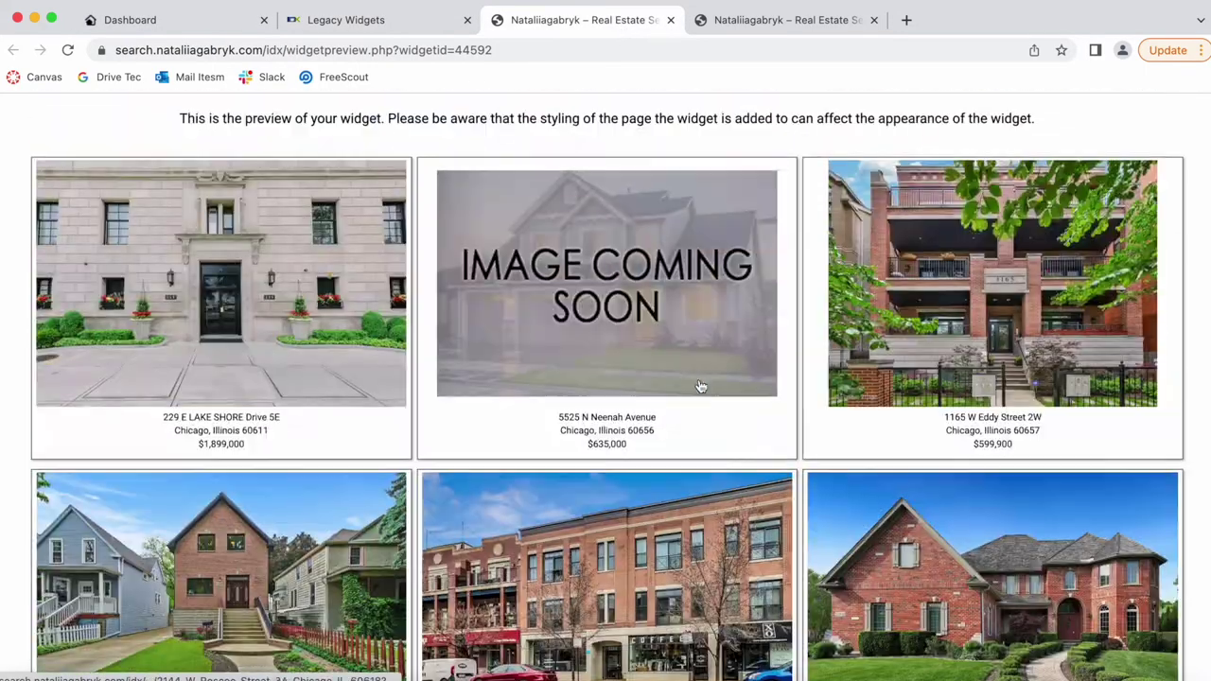
click(377, 29)
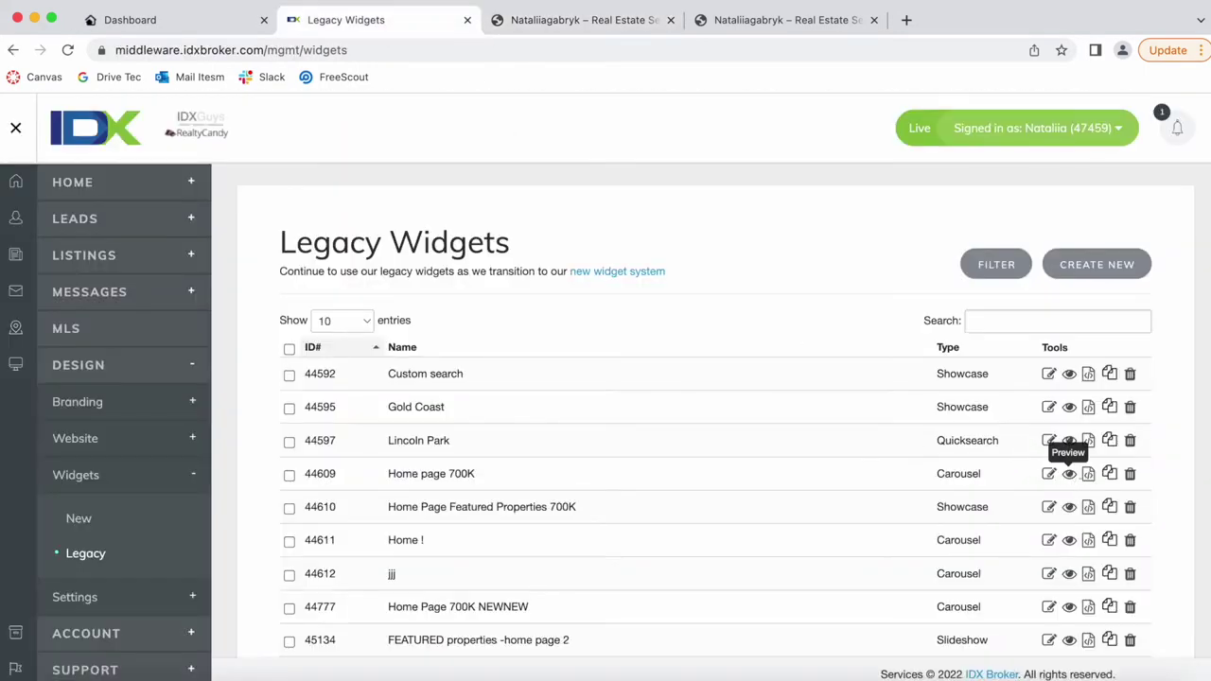
click(1072, 476)
scroll(665, 438, down, 5)
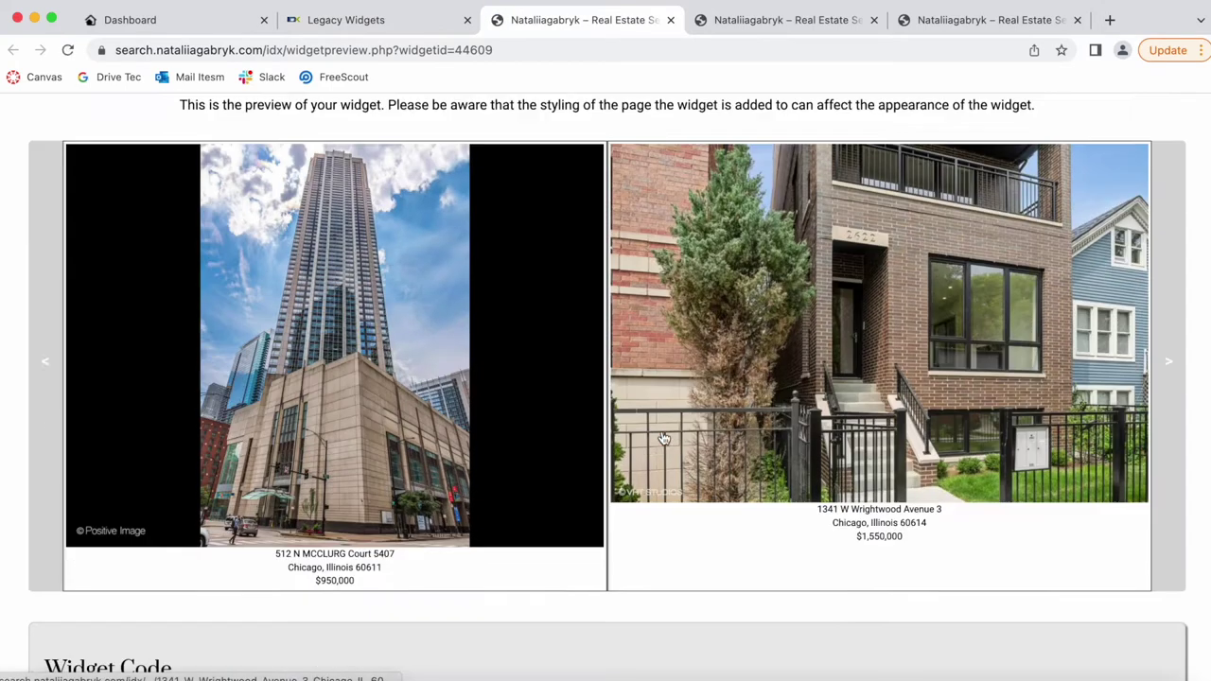
scroll(665, 438, up, 5)
click(1179, 441)
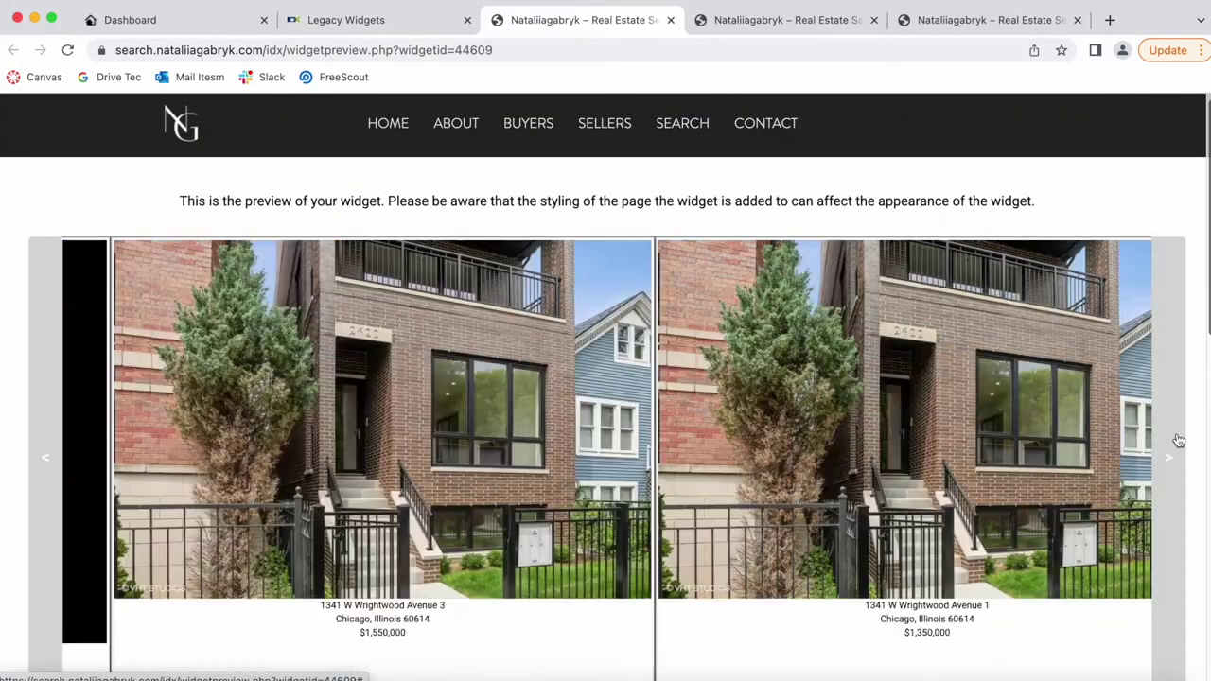
click(1178, 441)
click(1178, 441)
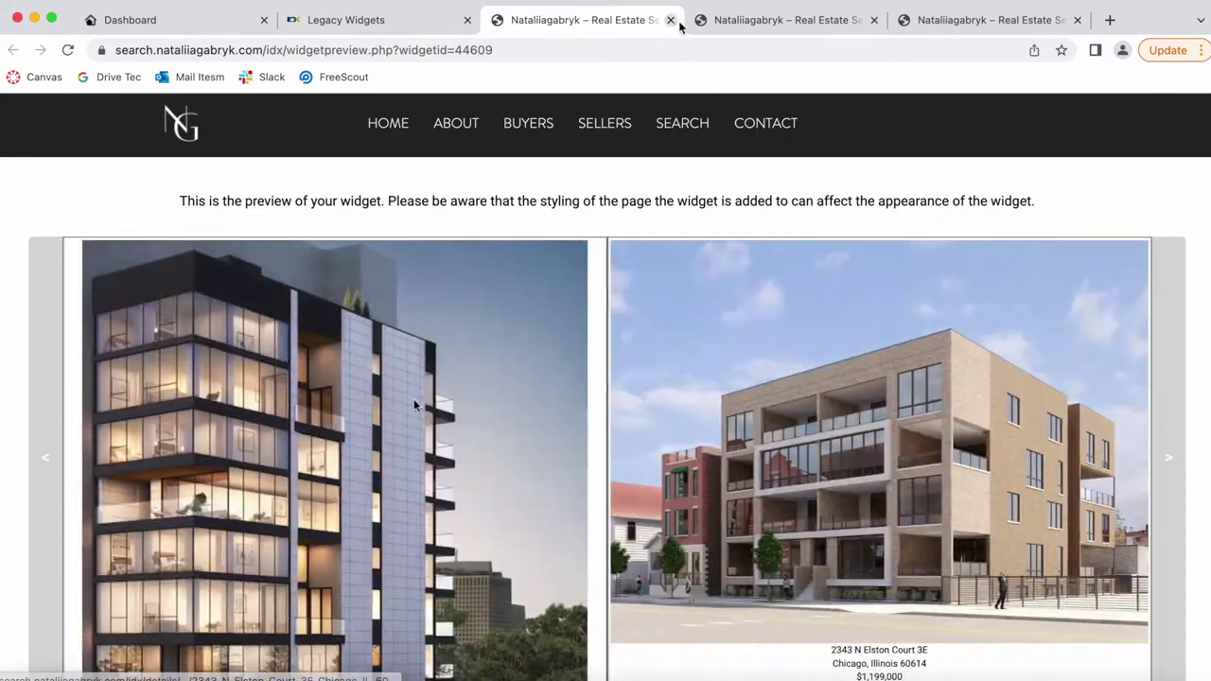
click(671, 20)
click(596, 20)
click(743, 19)
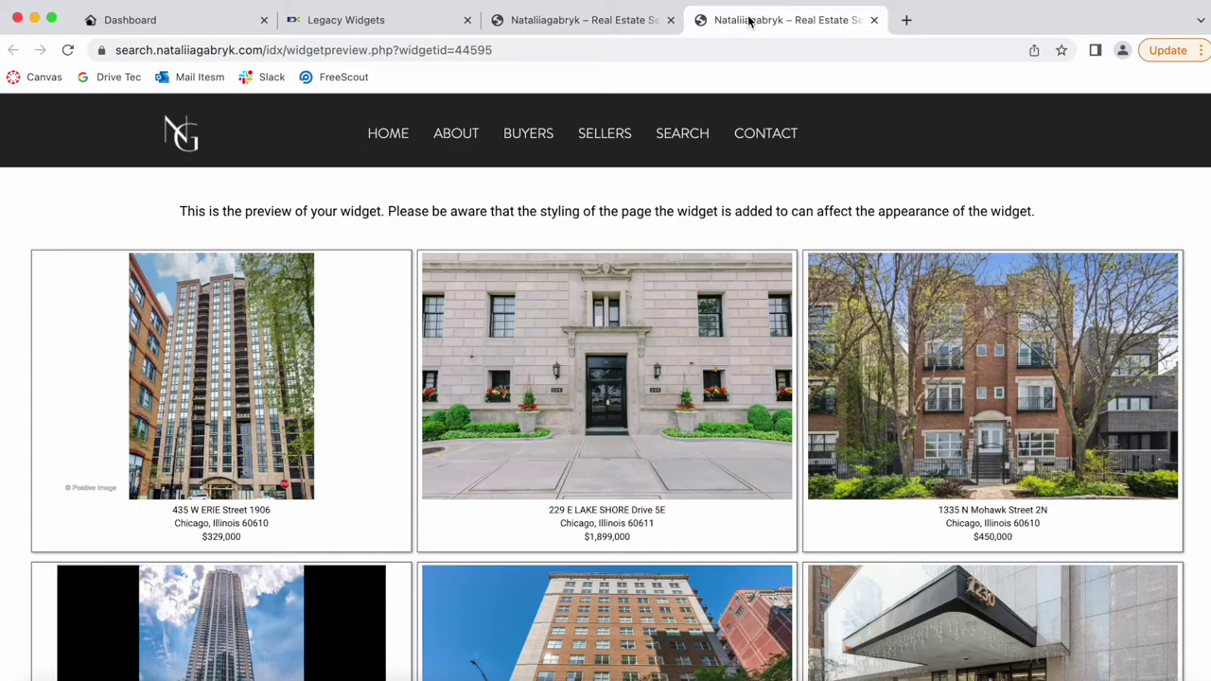
click(420, 19)
click(180, 23)
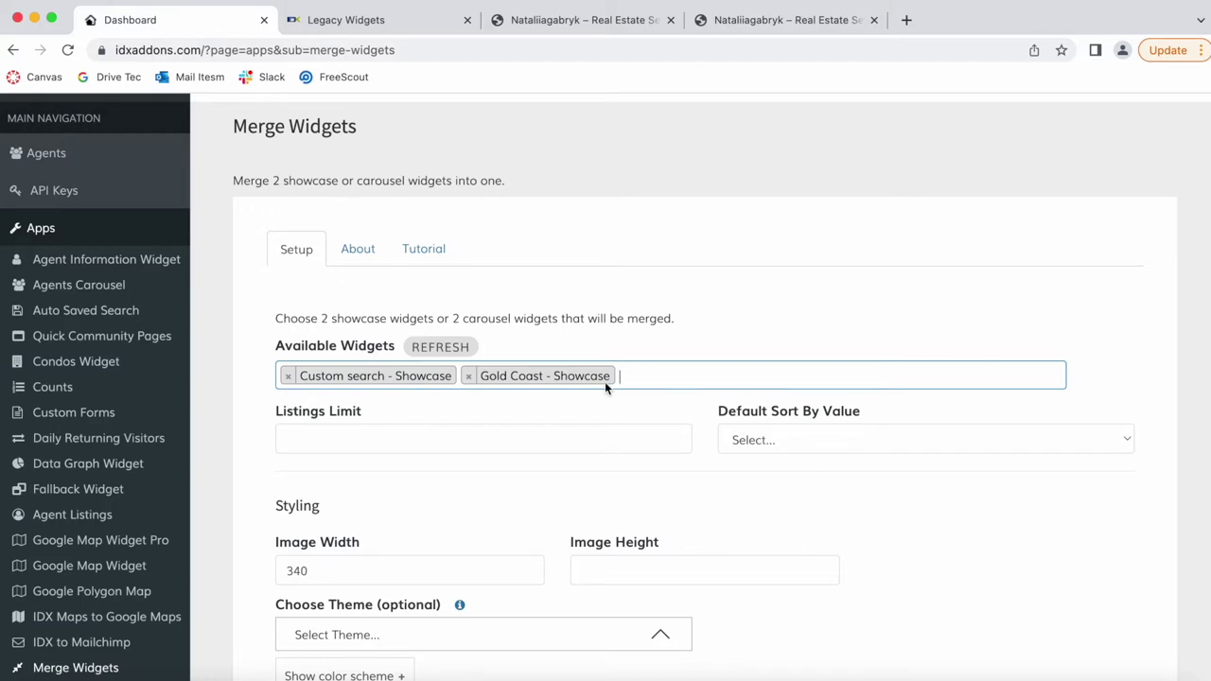
scroll(605, 381, down, 1)
Step: Set the listings limit to 9 and review the Custom search and Gold Coast previews
click(549, 357)
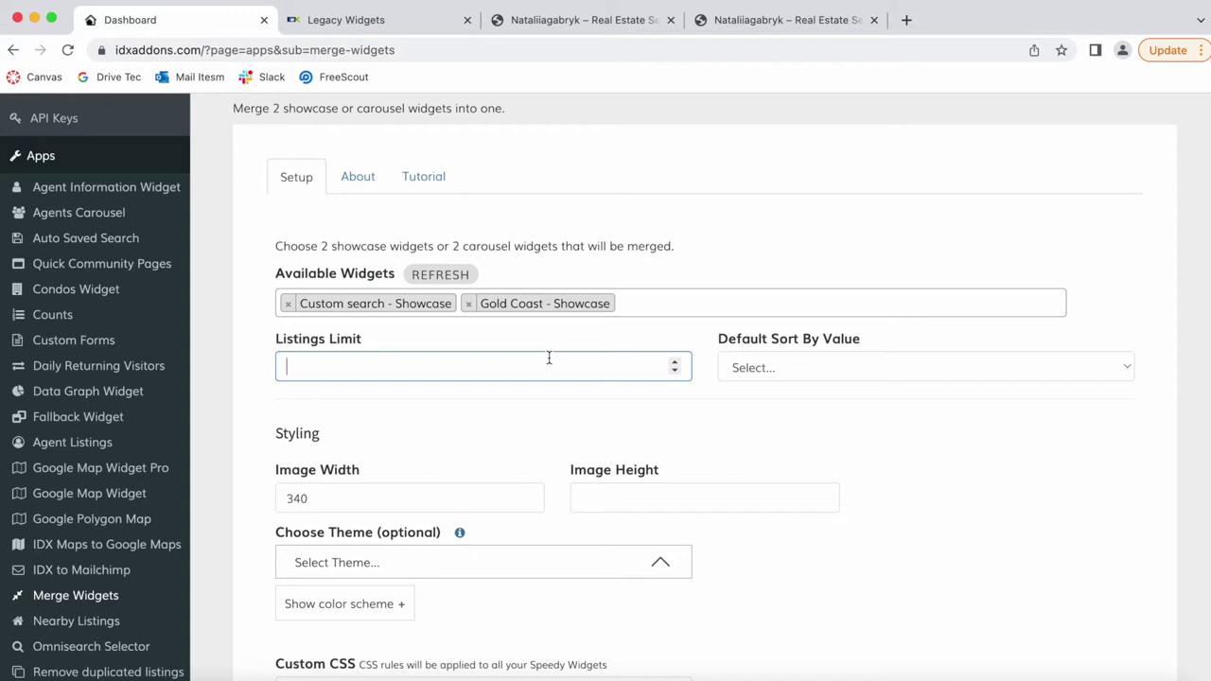
click(521, 405)
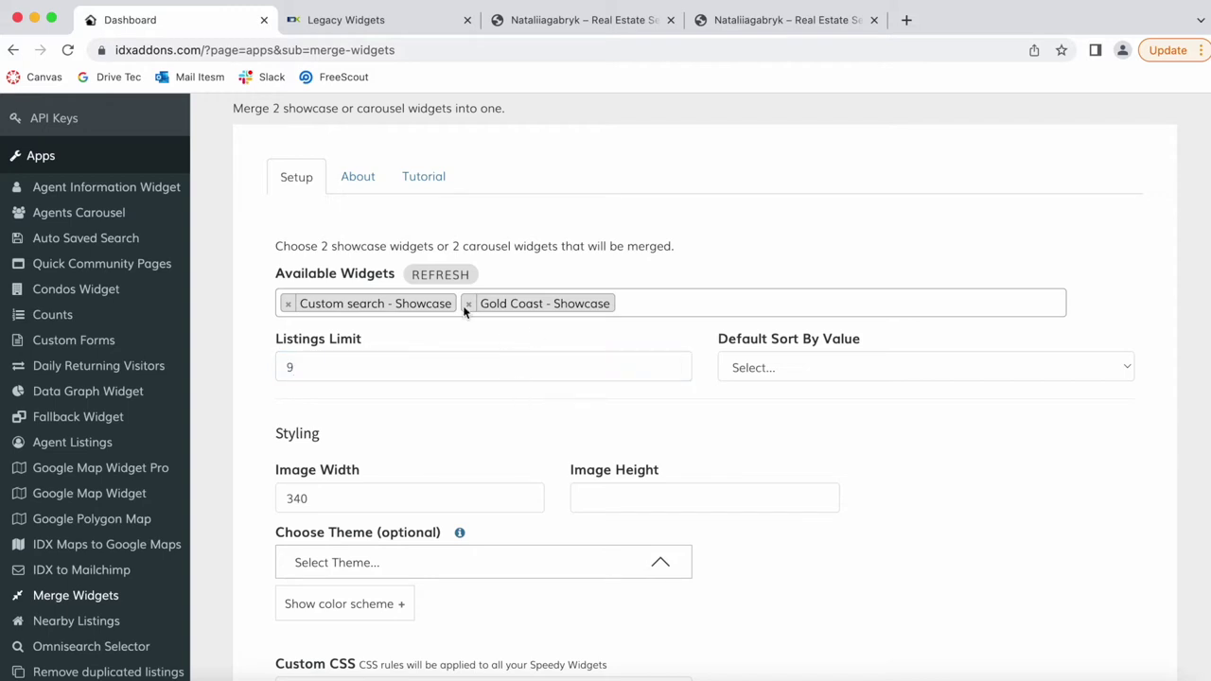
click(527, 22)
scroll(662, 341, down, 10)
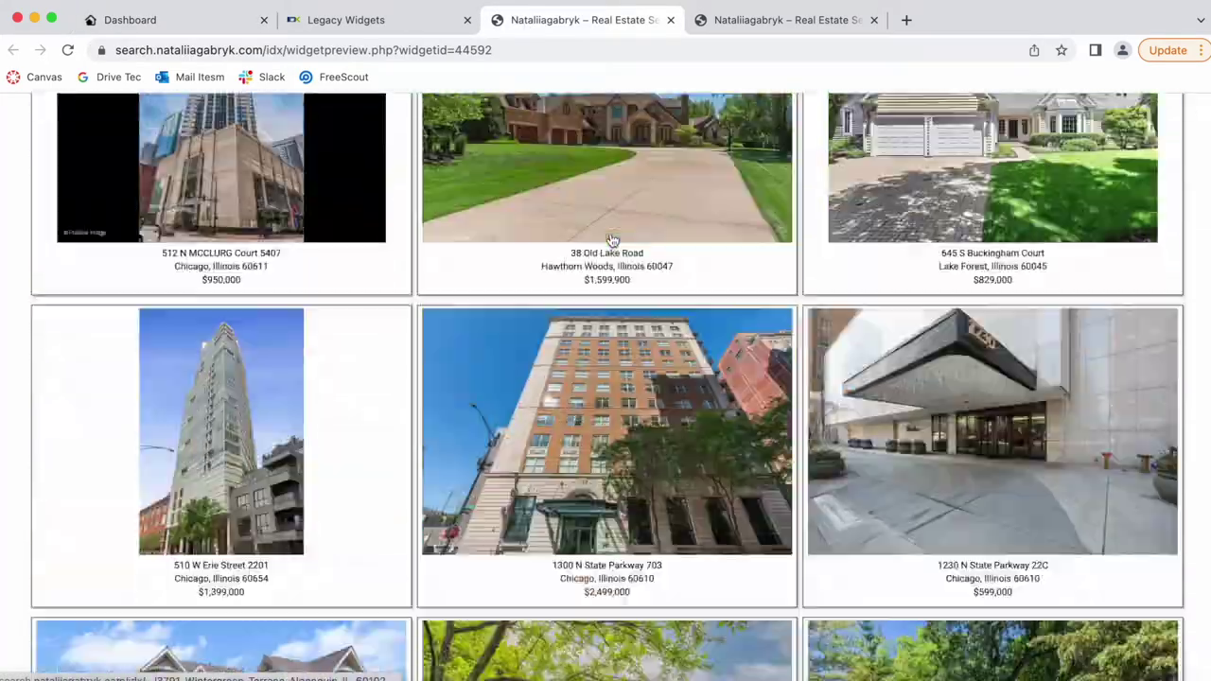
click(792, 24)
scroll(792, 243, down, 10)
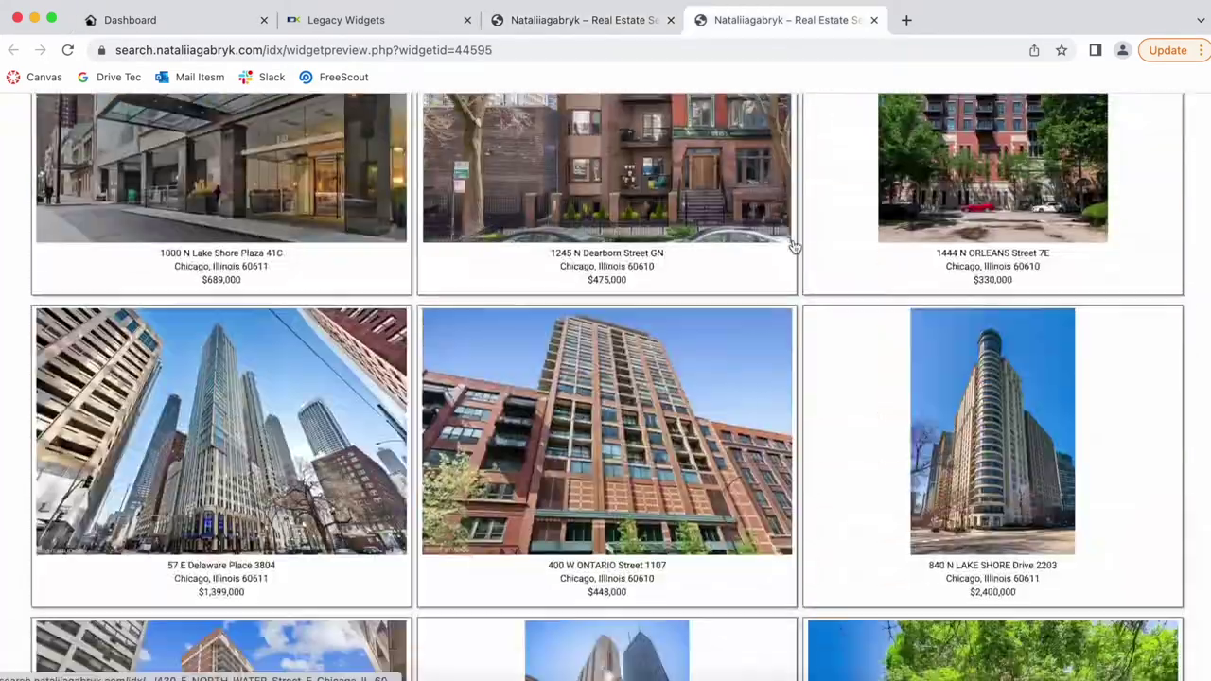
scroll(792, 243, up, 15)
click(612, 23)
scroll(628, 299, up, 10)
Step: Set Default Sort By Value to Price - High to Low
click(369, 20)
click(130, 20)
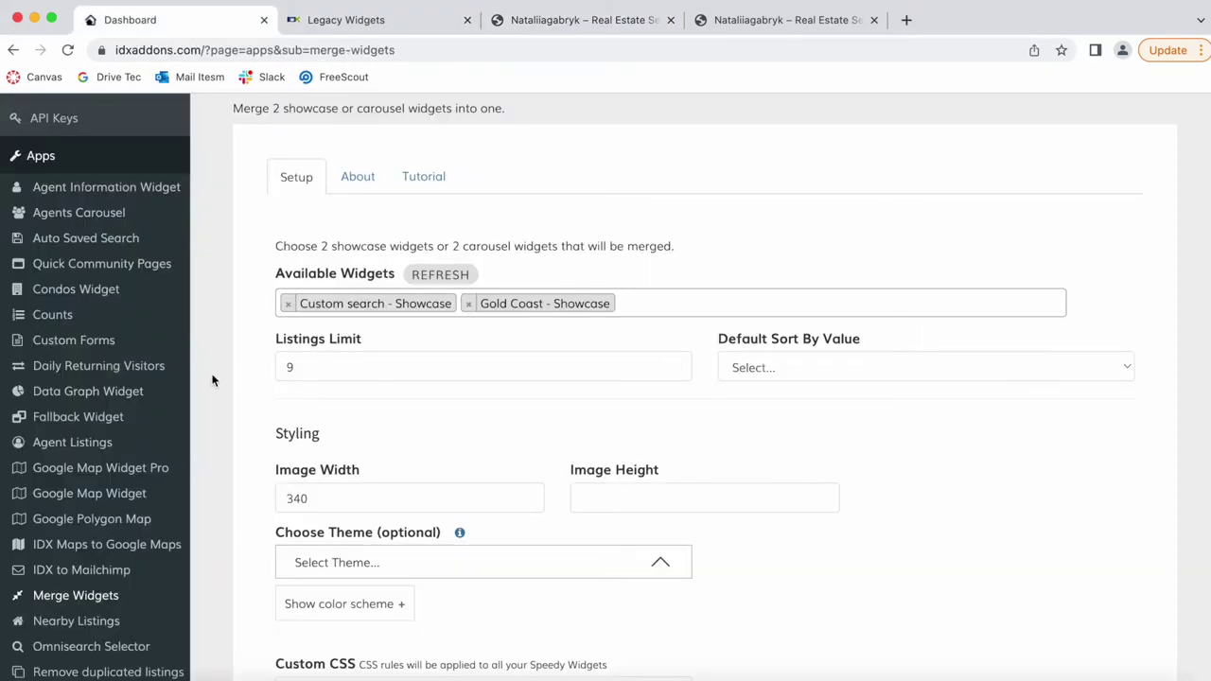
click(857, 375)
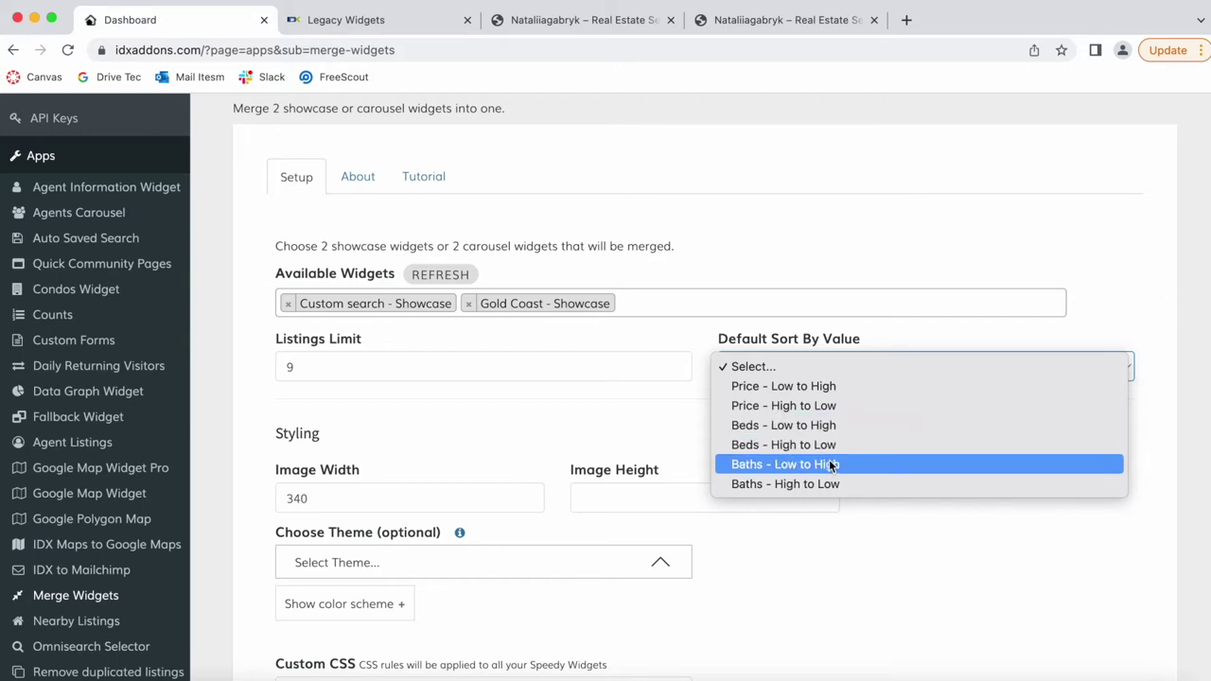
click(628, 425)
click(850, 361)
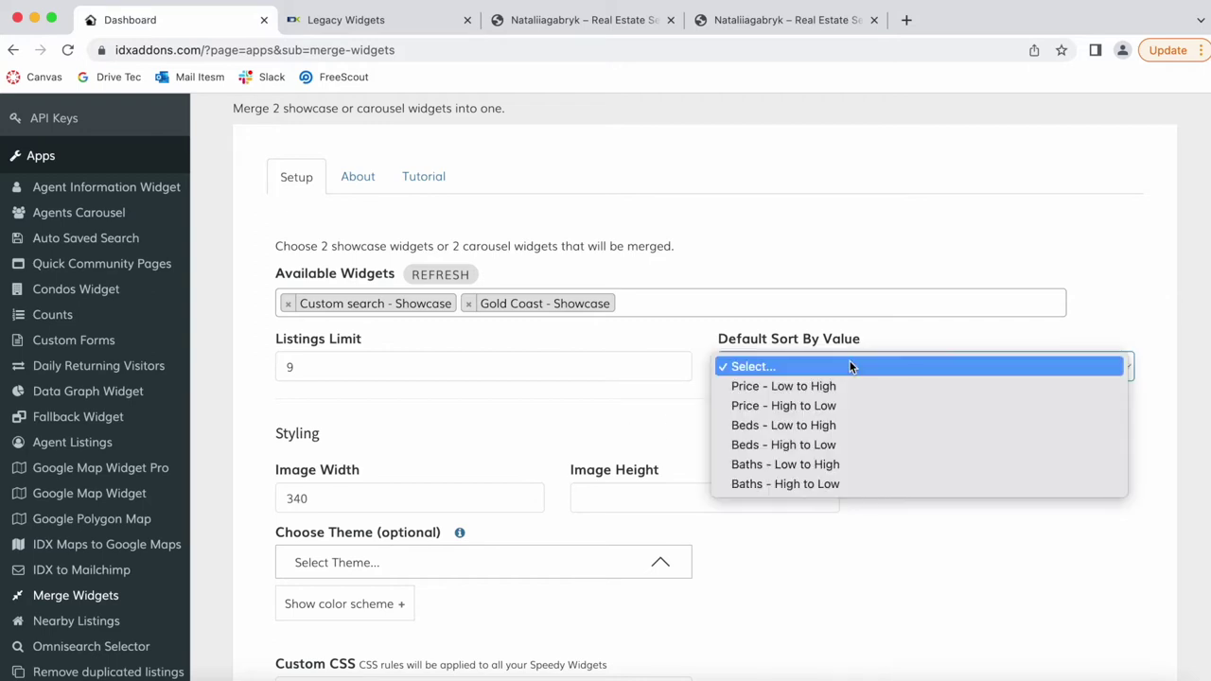
click(830, 408)
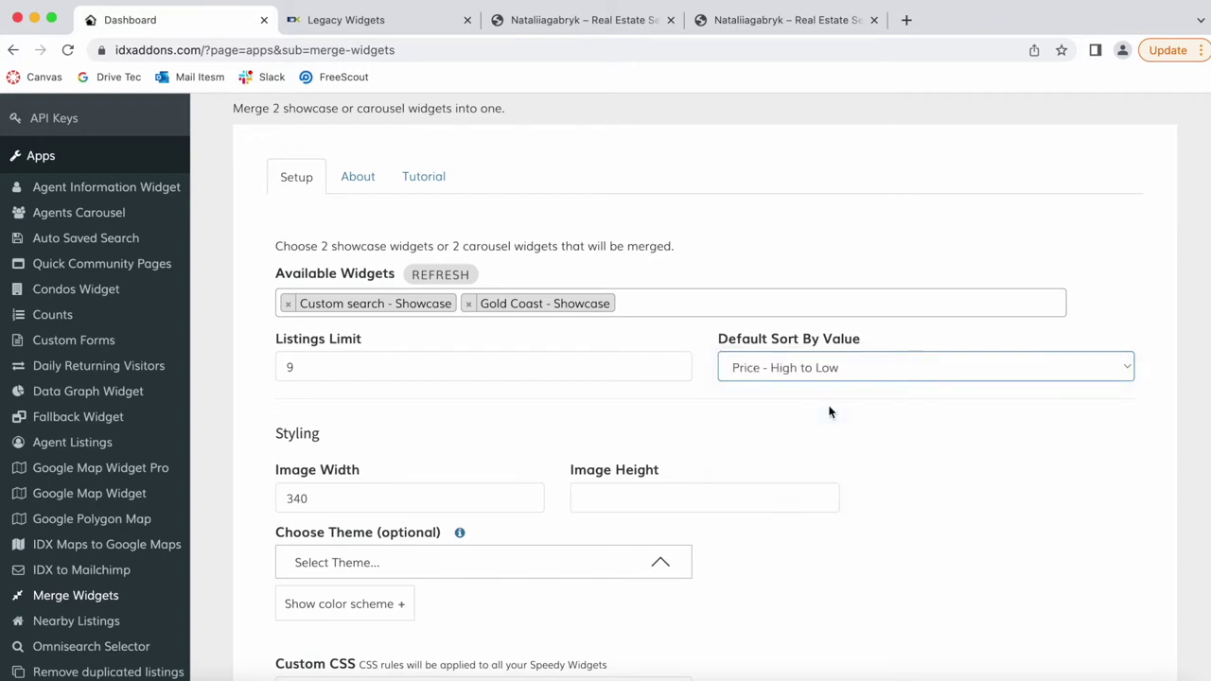
scroll(830, 411, down, 3)
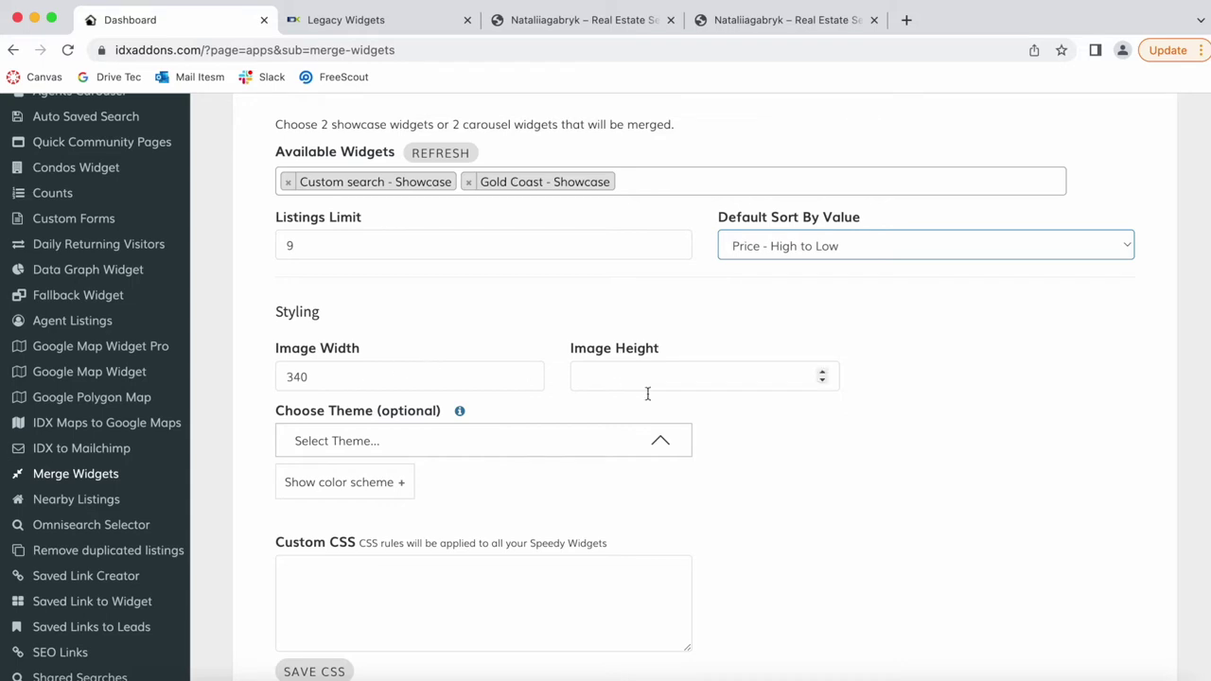
Step: Scroll through the earlier widget preview to check its listings
scroll(660, 407, down, 2)
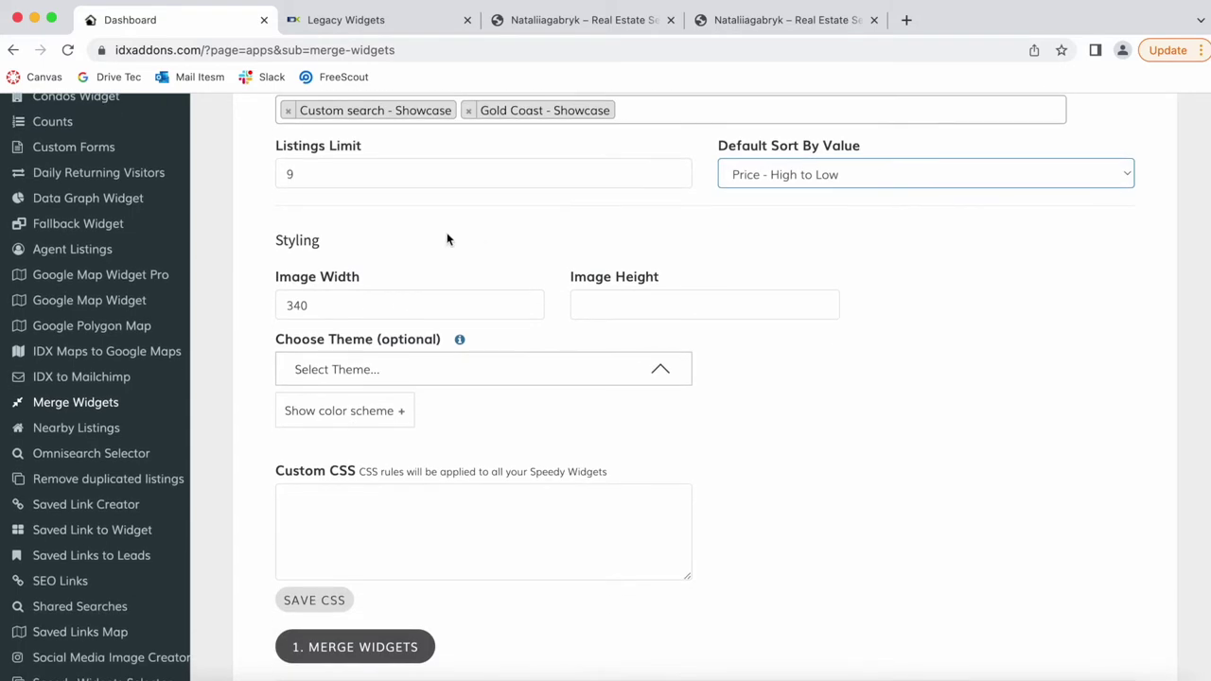
scroll(448, 237, down, 2)
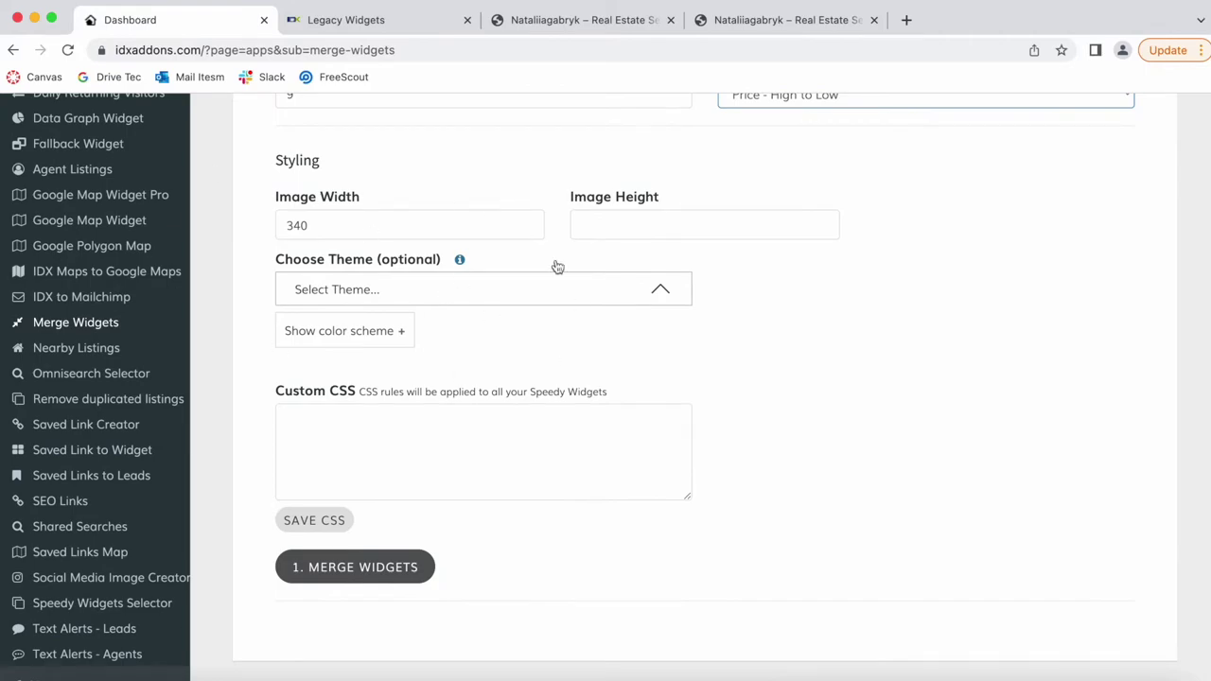
click(594, 22)
scroll(581, 402, down, 5)
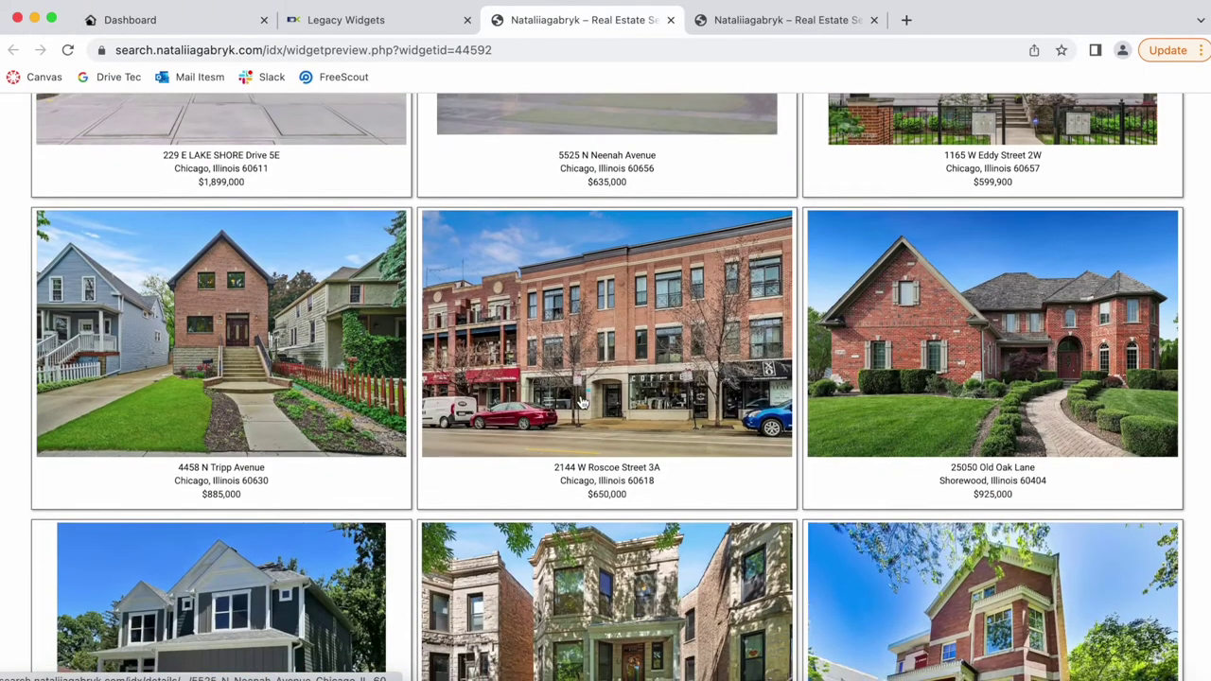
scroll(581, 403, up, 3)
scroll(581, 402, down, 3)
scroll(581, 402, up, 5)
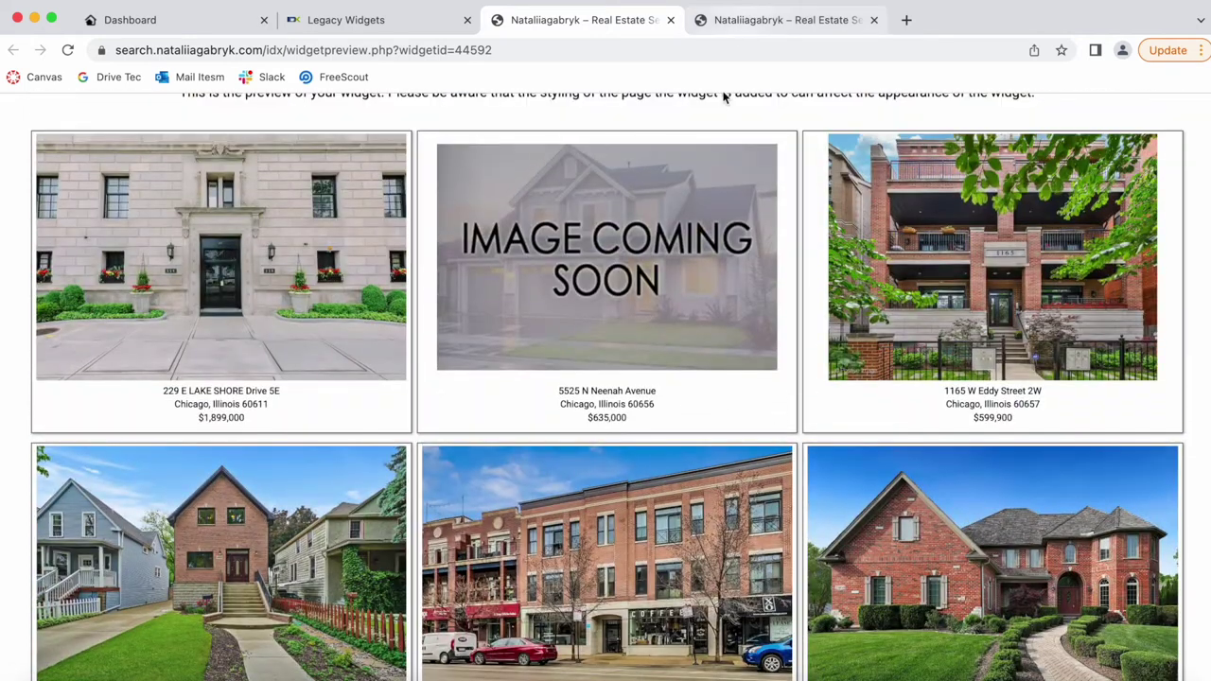
Step: Open the Select Theme list and follow the info note to the theme examples page
click(360, 23)
click(170, 20)
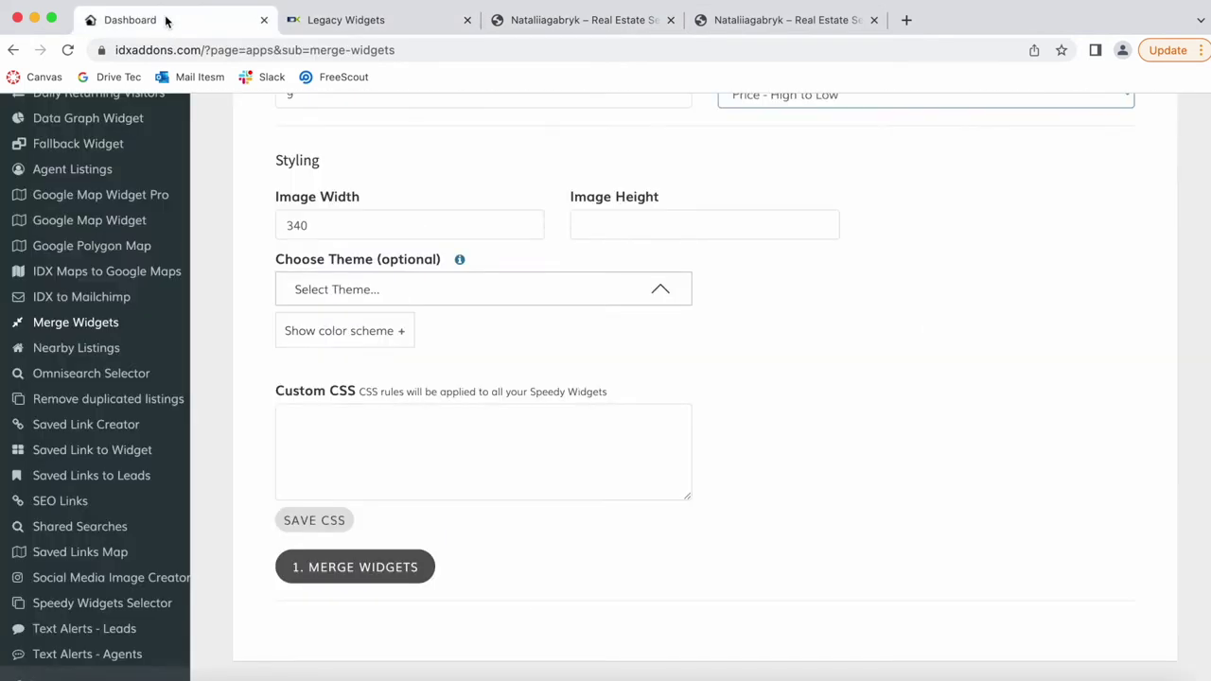
click(452, 281)
scroll(483, 576, down, 3)
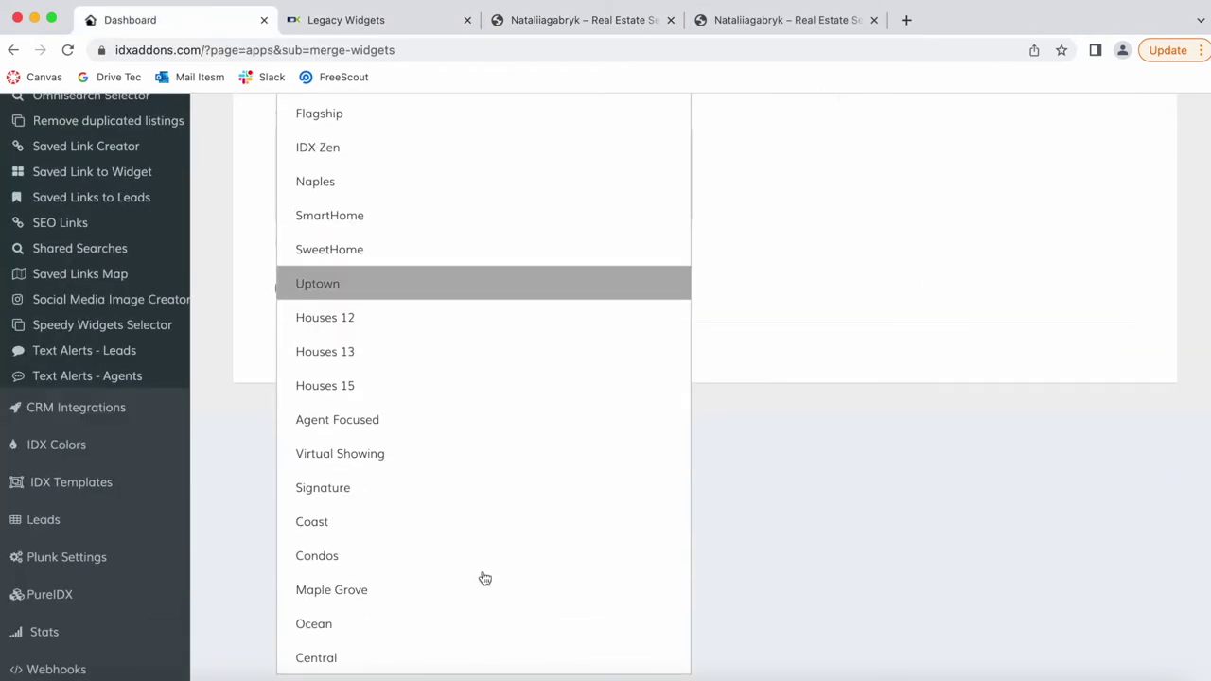
scroll(483, 577, up, 3)
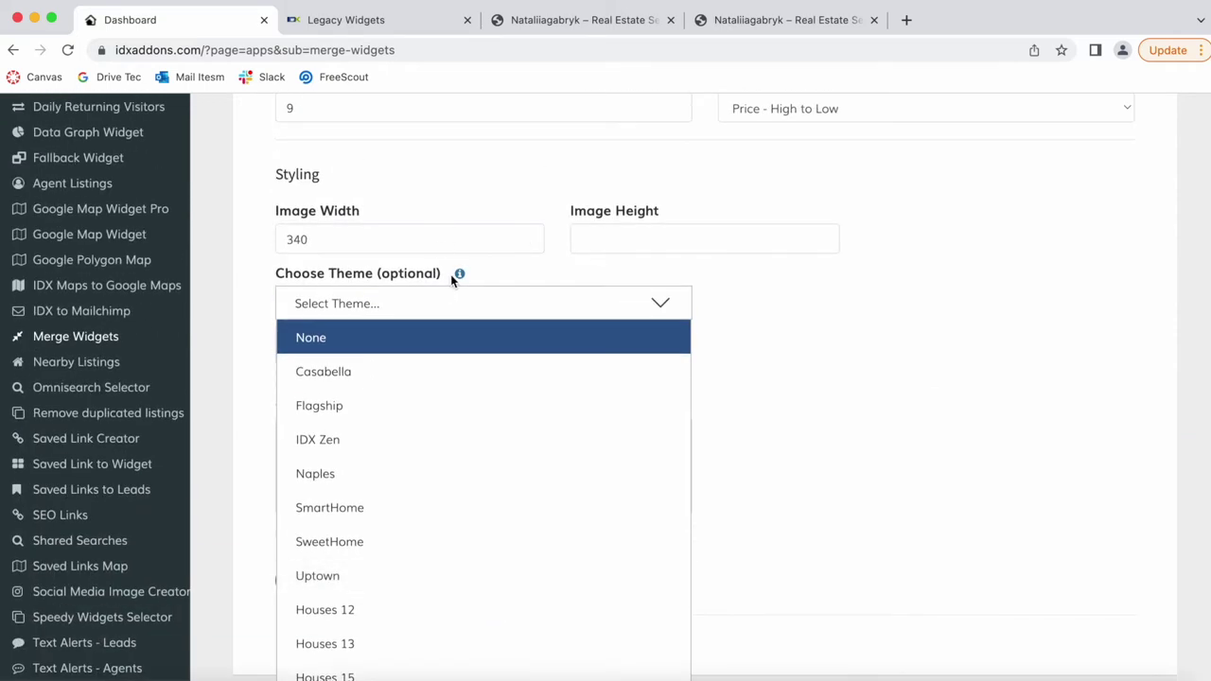
mouse_move(459, 280)
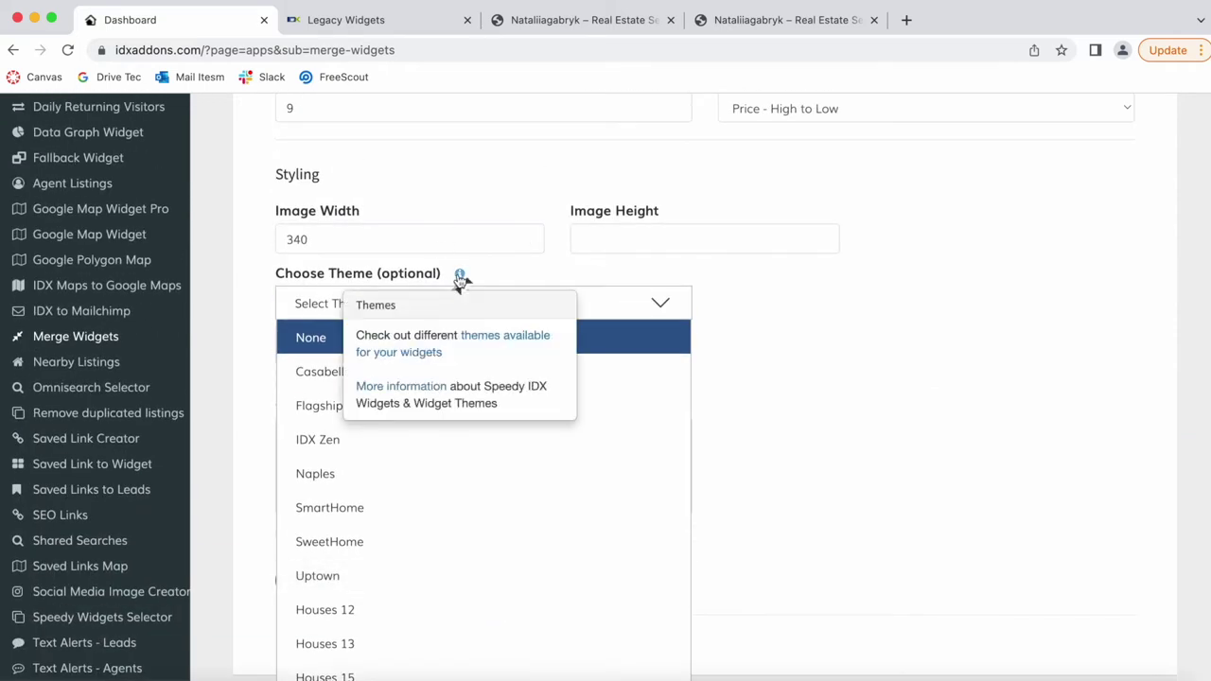
click(464, 338)
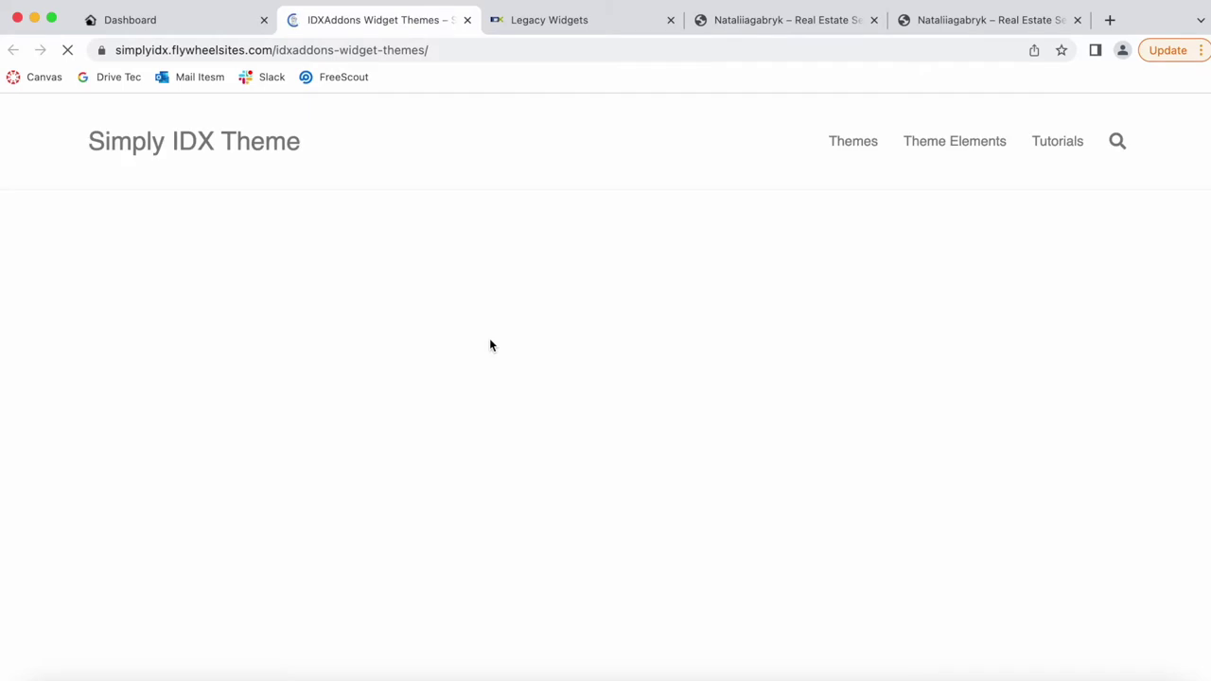
scroll(490, 344, down, 10)
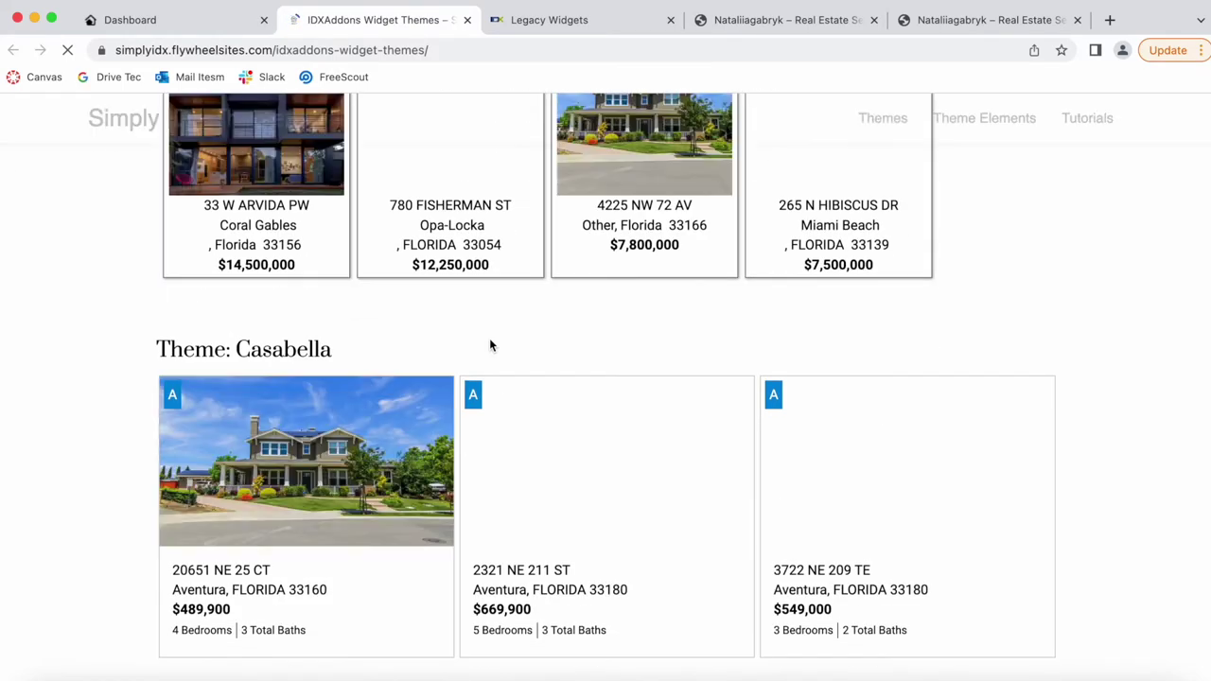
scroll(489, 345, down, 10)
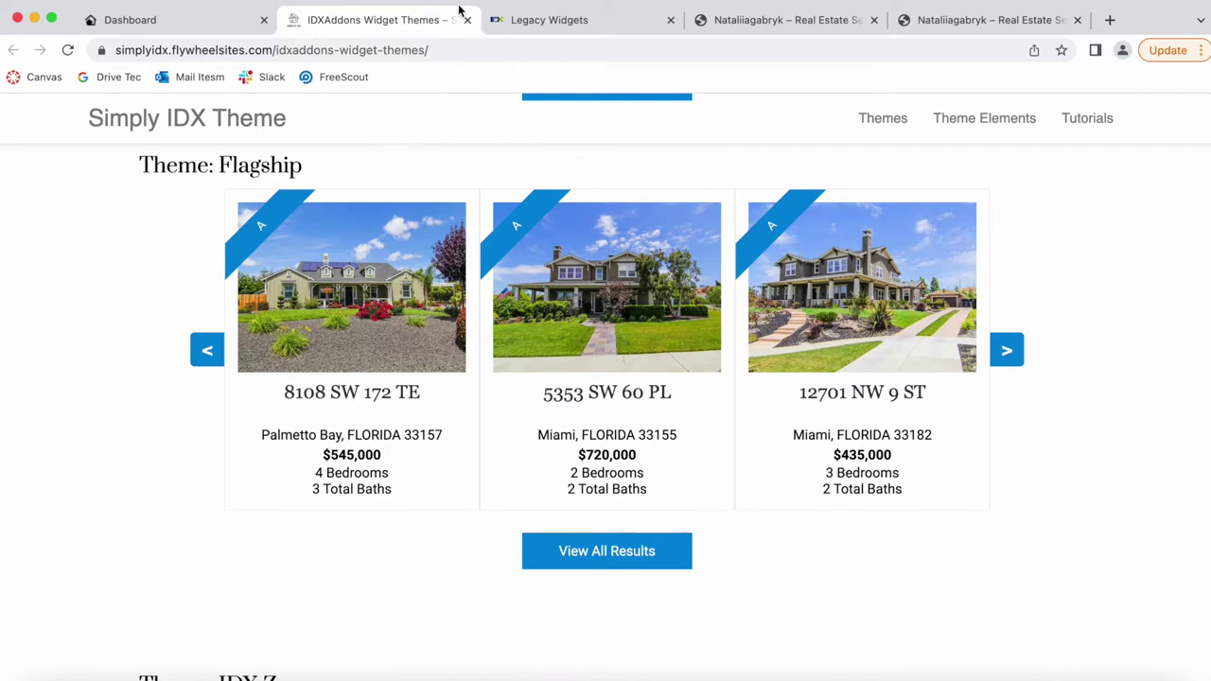
click(466, 19)
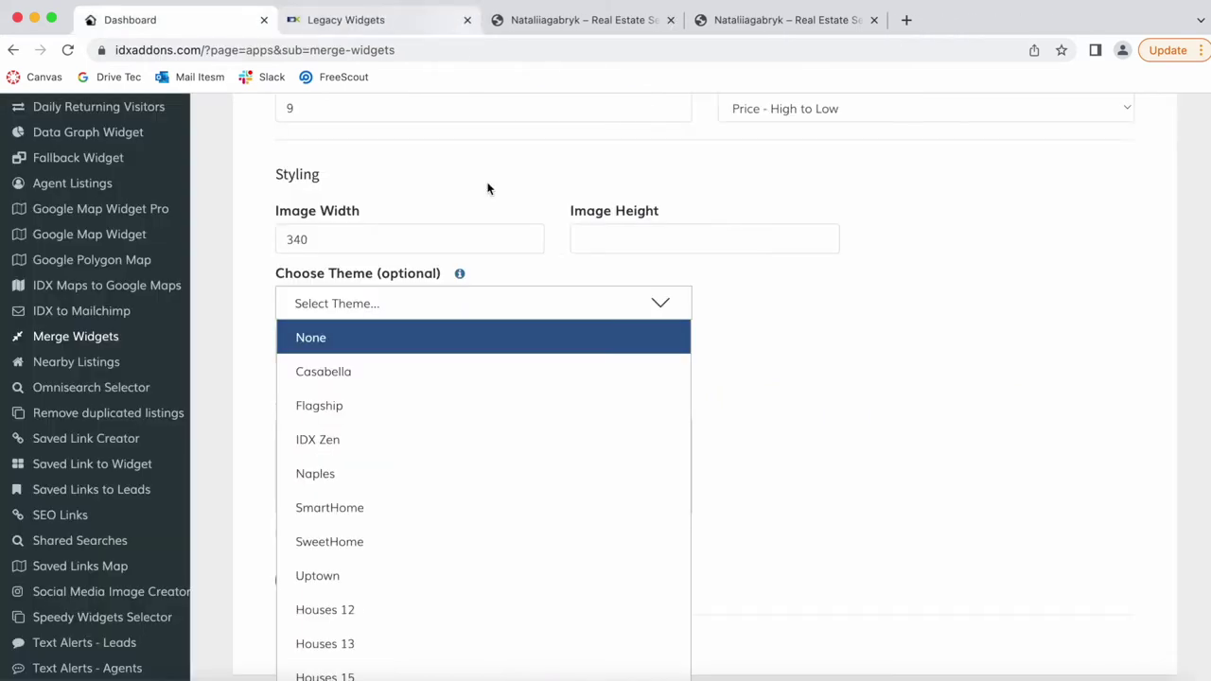
scroll(581, 562, down, 3)
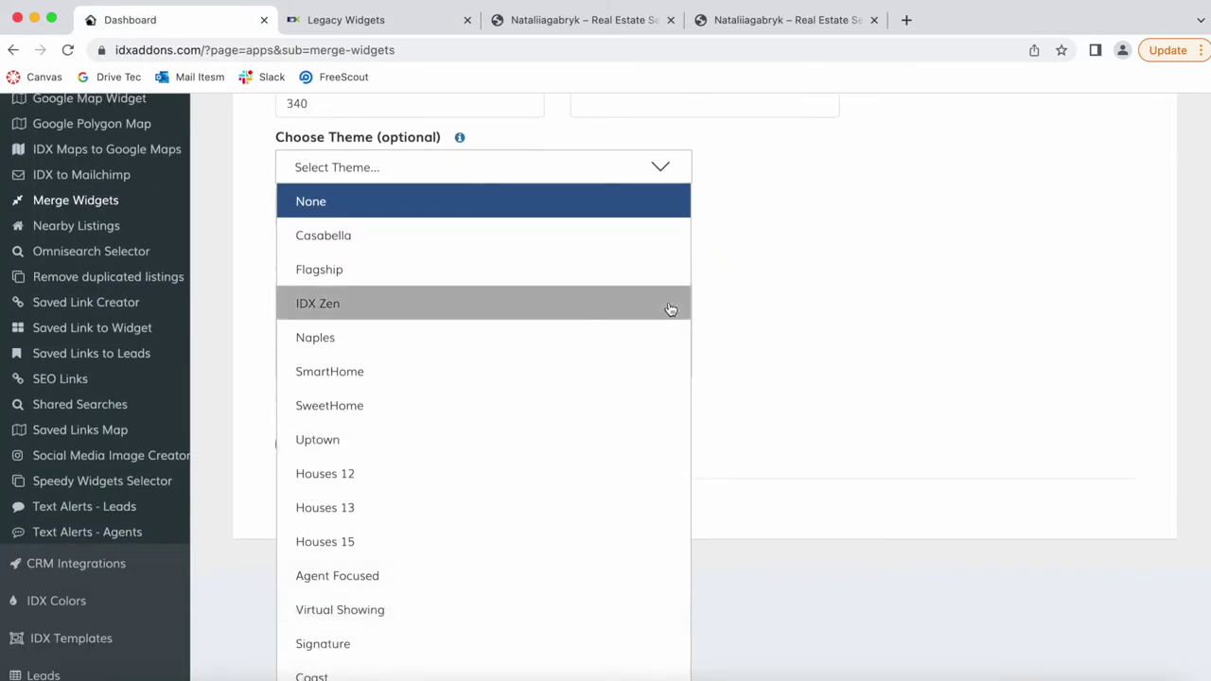
Step: Choose Maple Grove as the theme and briefly review its colour scheme
scroll(453, 507, down, 3)
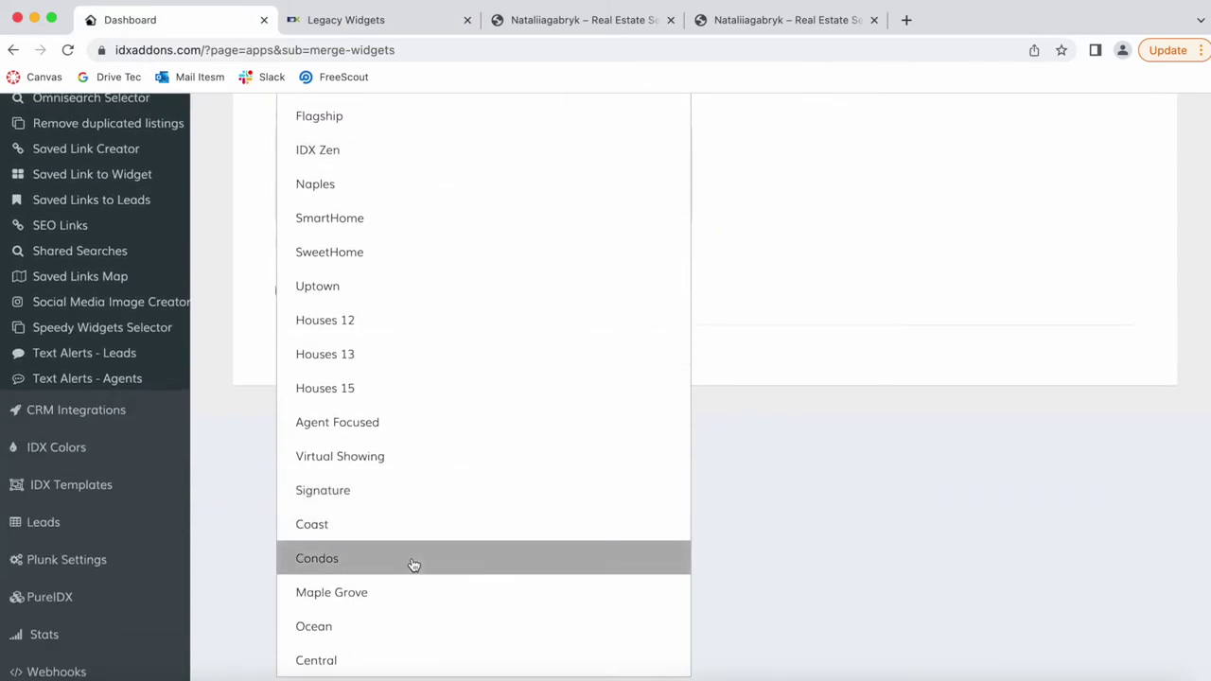
click(413, 593)
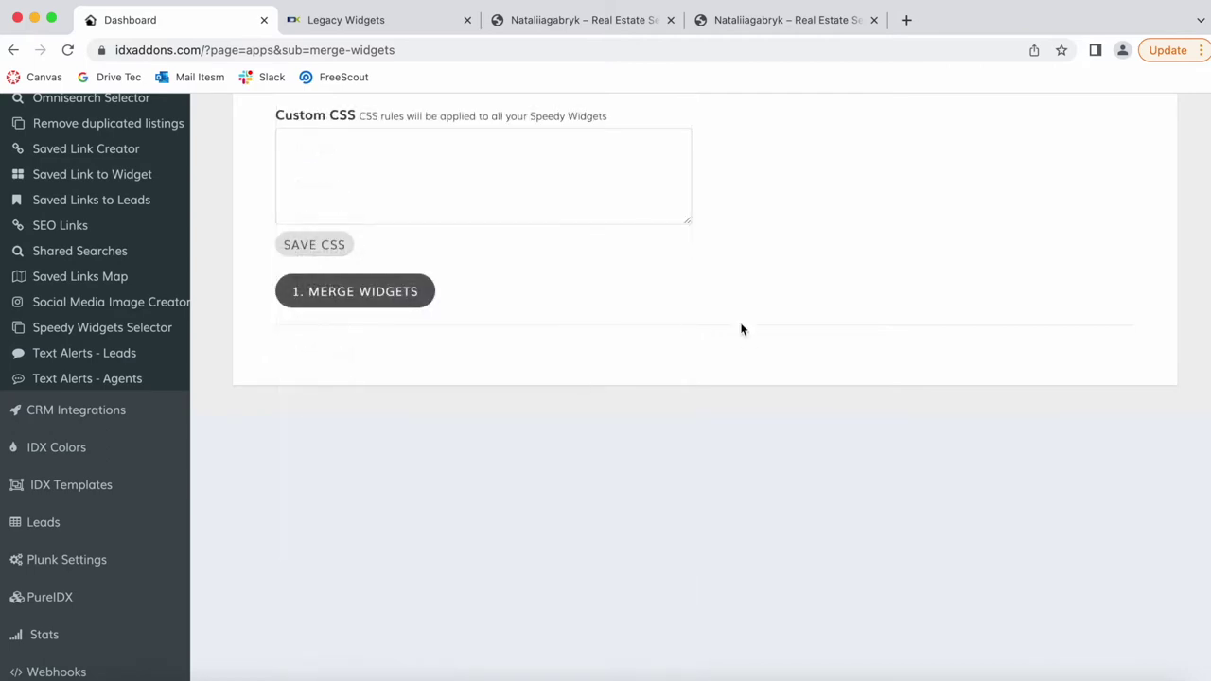
scroll(743, 329, up, 3)
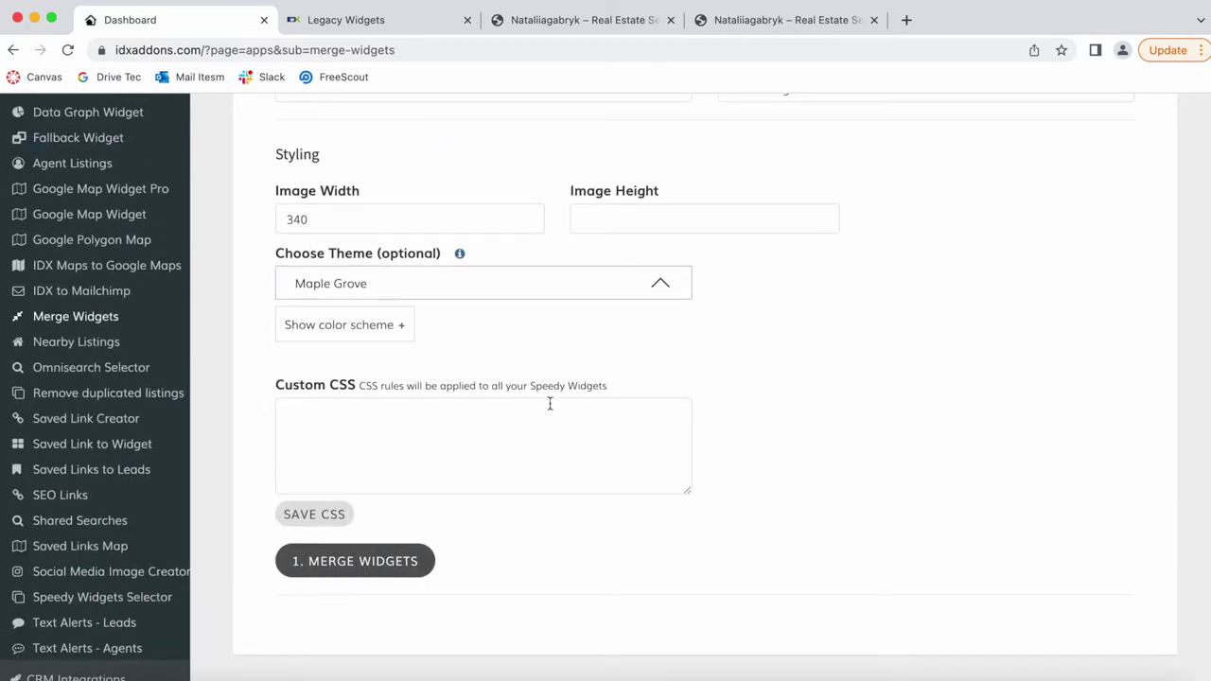
click(351, 331)
scroll(521, 451, down, 2)
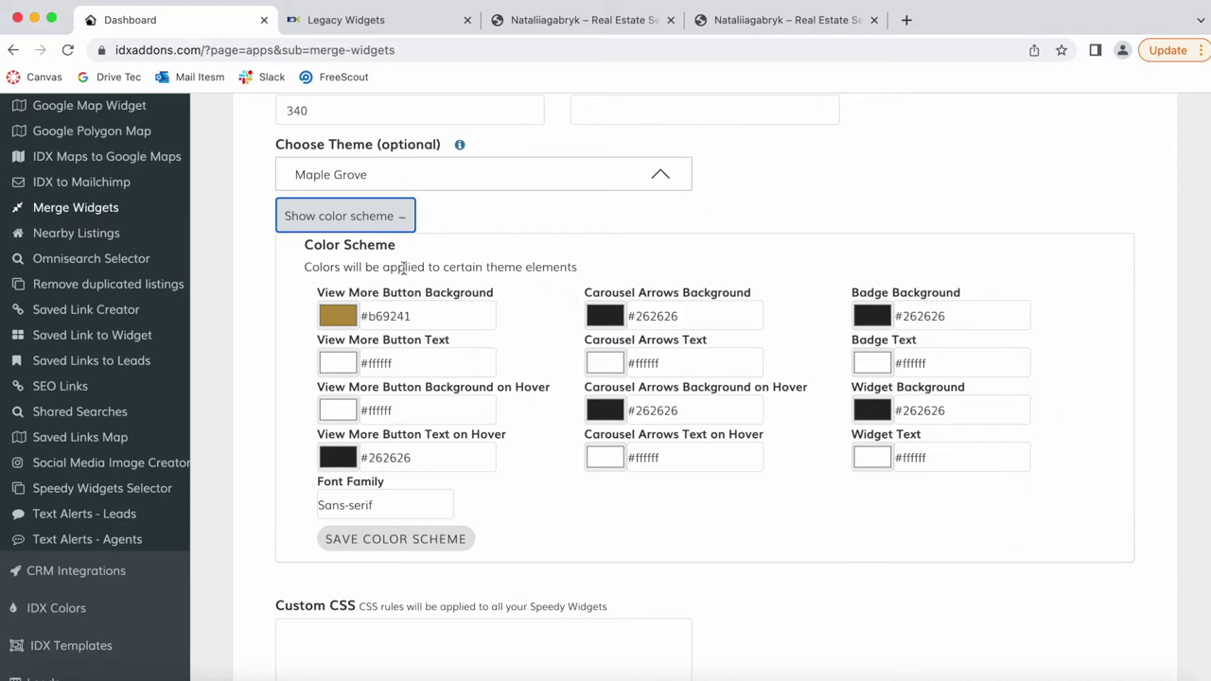
click(381, 226)
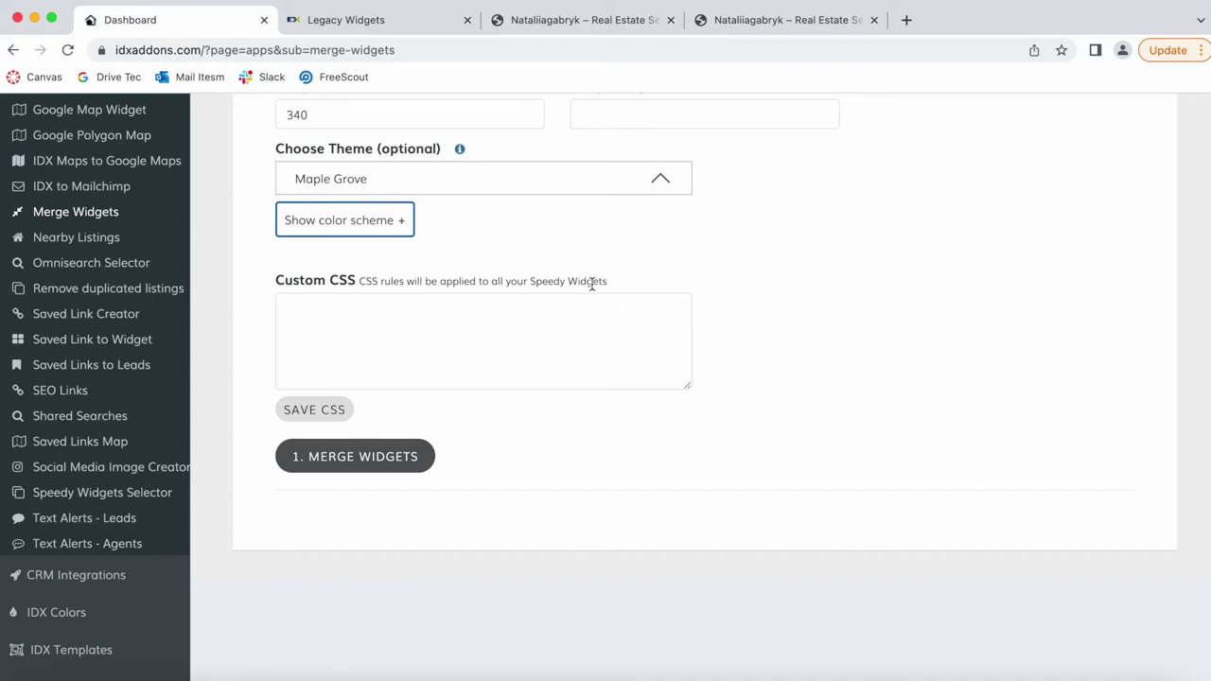
scroll(668, 441, up, 5)
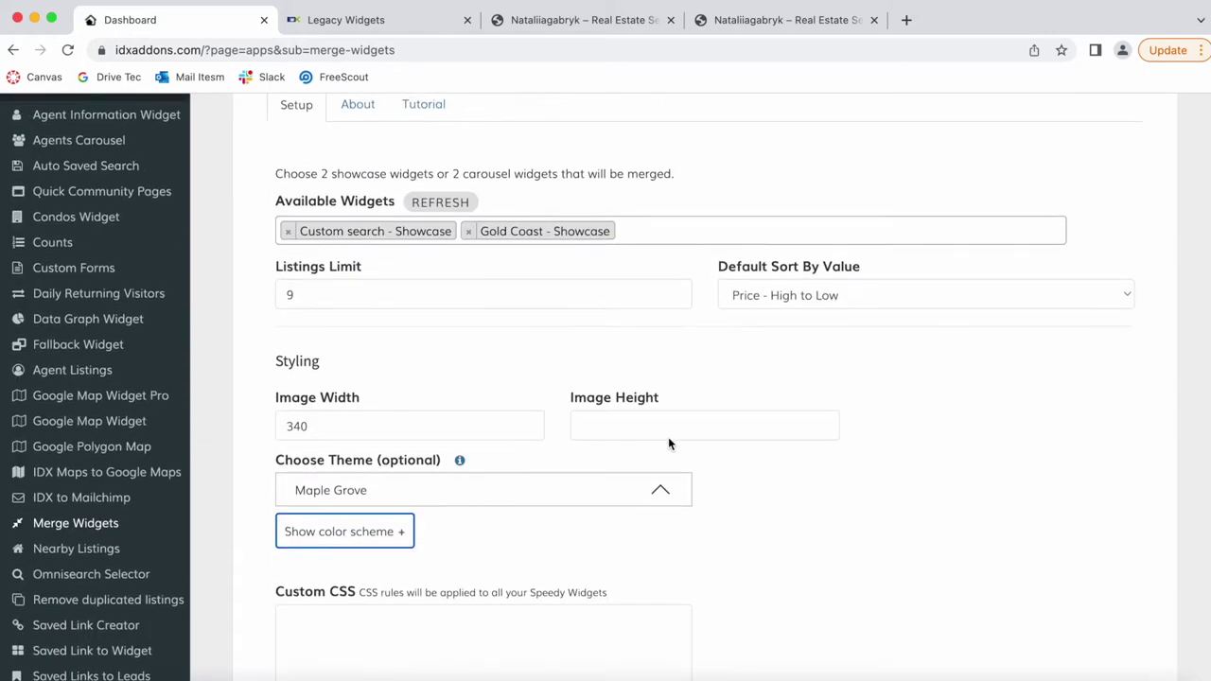
Step: Run 1. MERGE WIDGETS to copy the embed code, then glance at both listing previews
scroll(668, 443, down, 10)
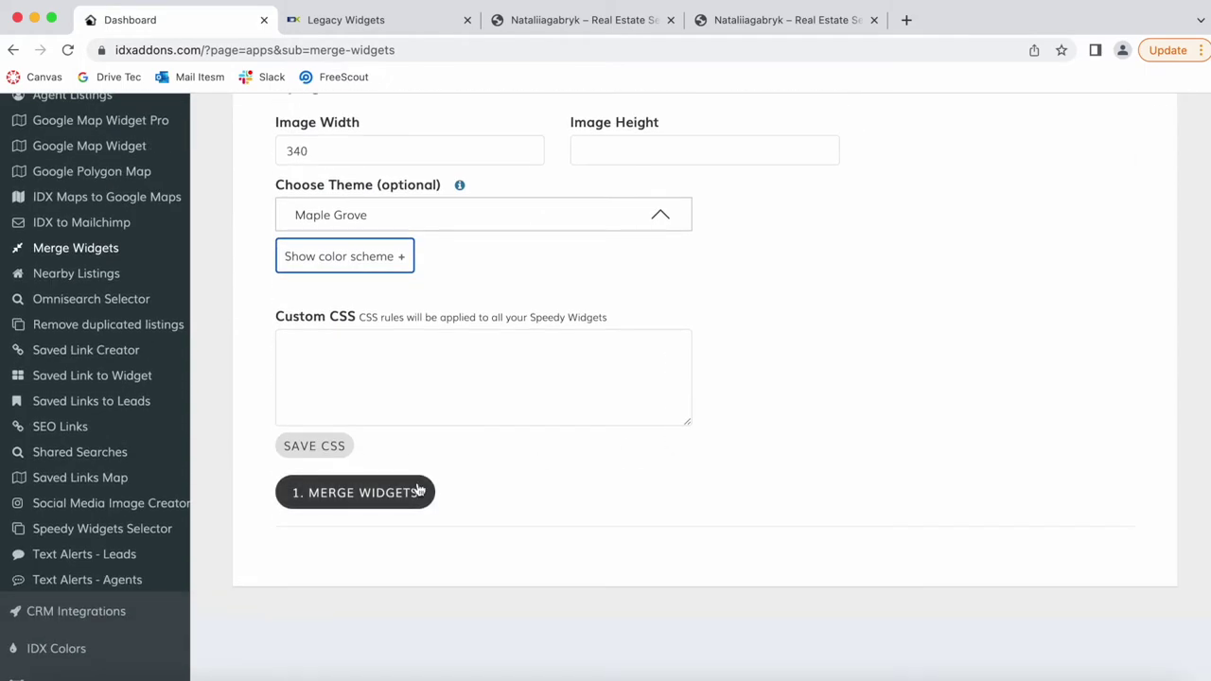
click(403, 494)
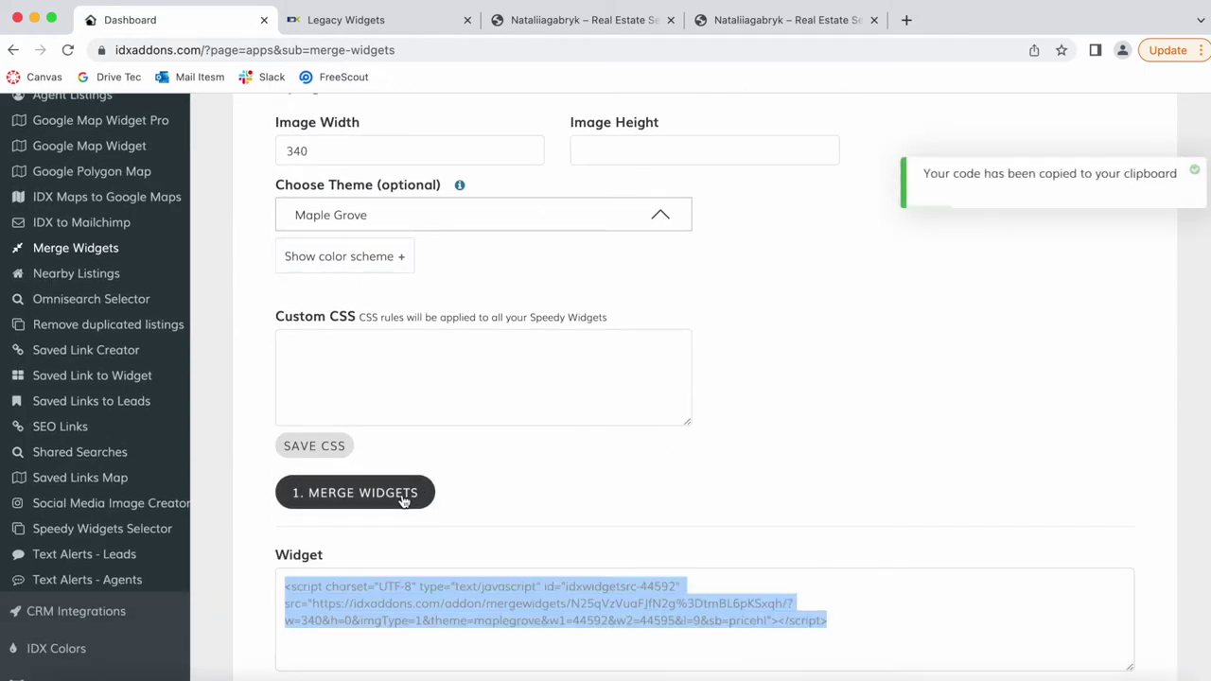
scroll(404, 501, down, 4)
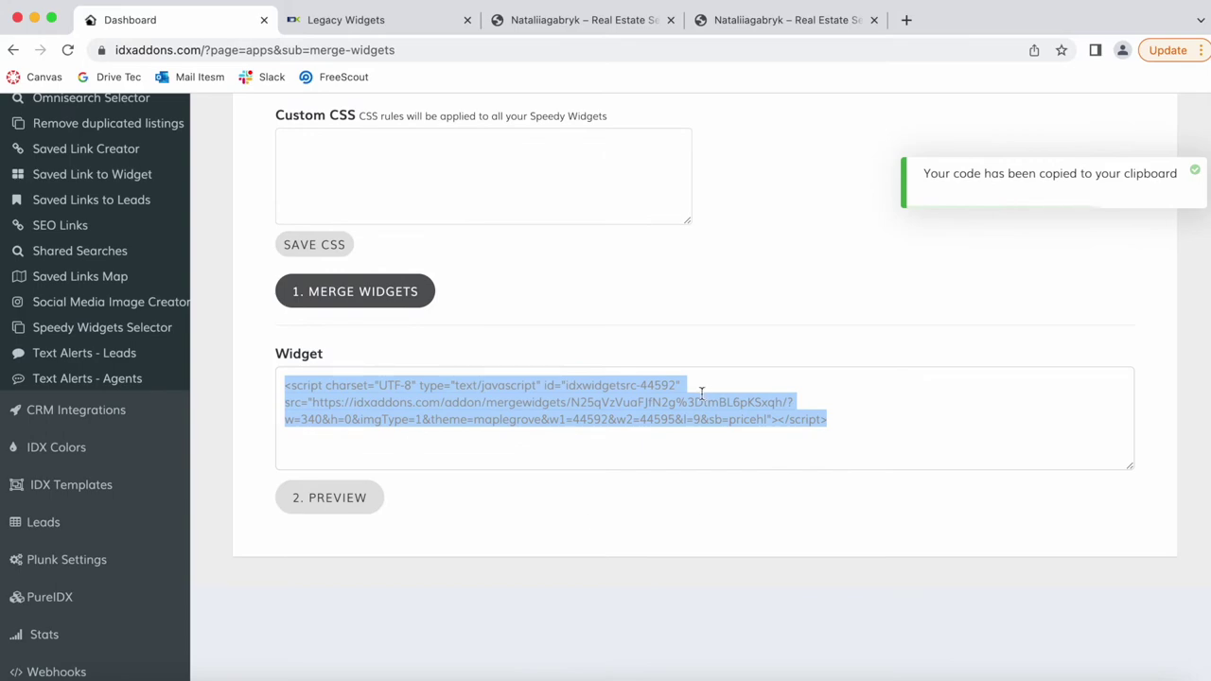
click(570, 23)
click(763, 23)
click(202, 23)
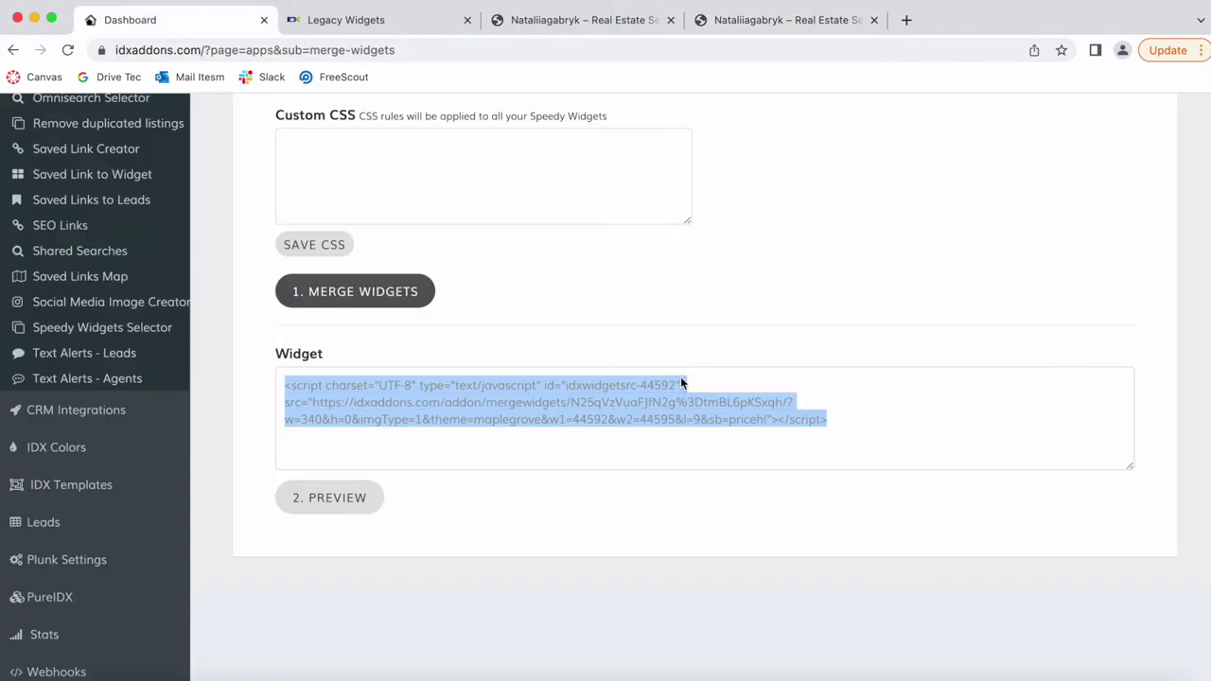
scroll(680, 382, up, 10)
scroll(351, 322, down, 10)
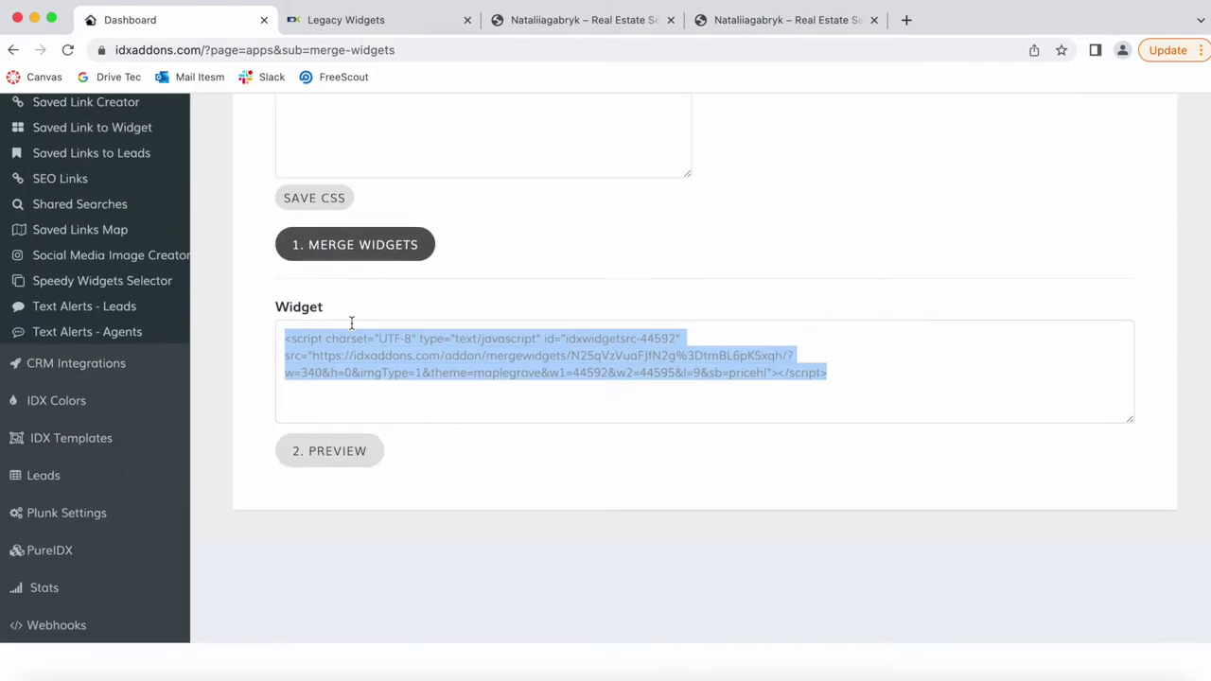
Step: Open and reload the merged preview, confirming the maplegrove theme in its heading
click(345, 503)
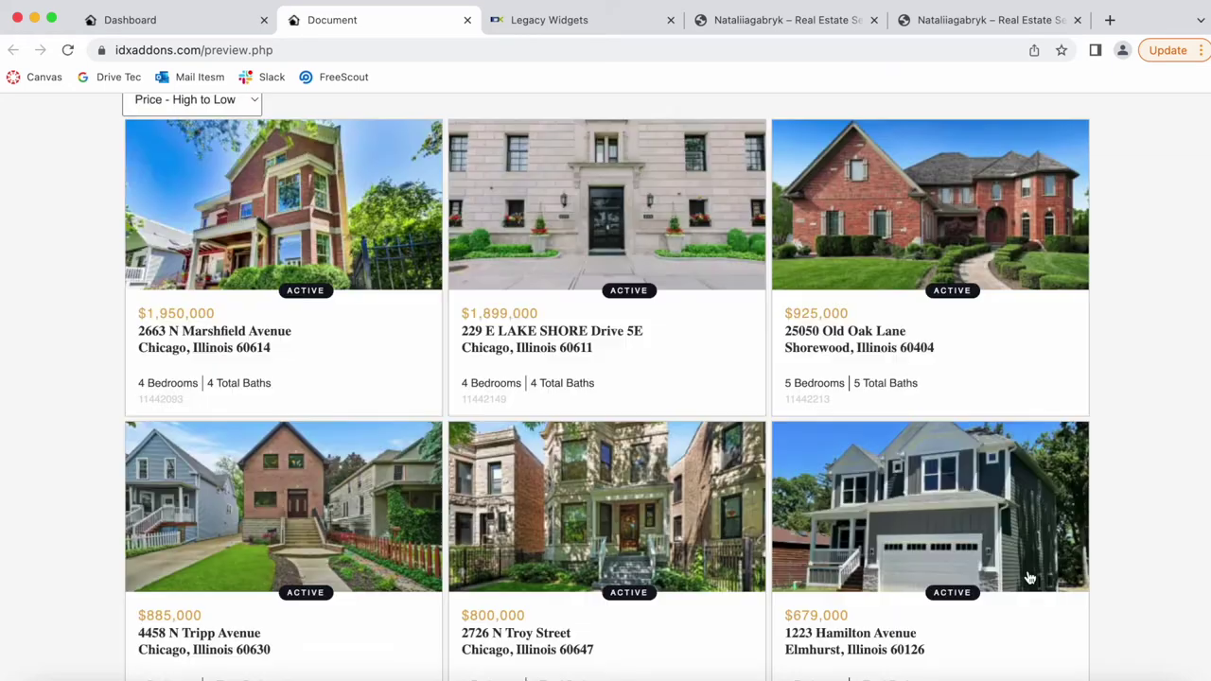
scroll(1029, 577, down, 4)
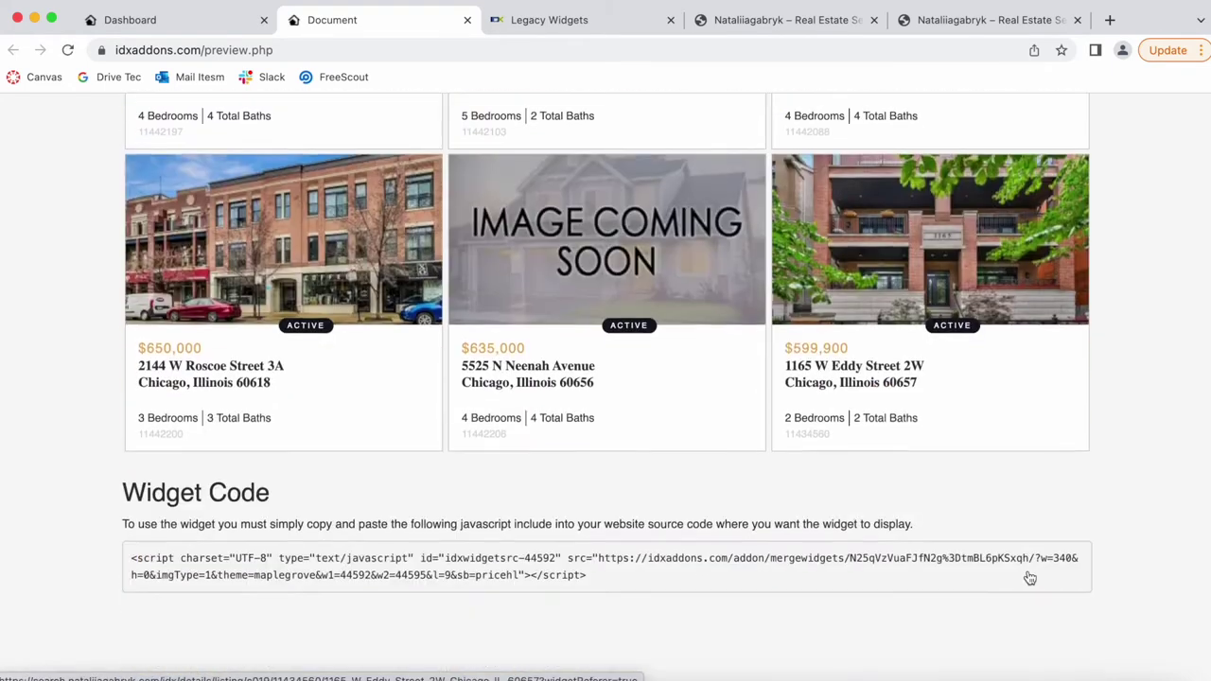
key(super+r)
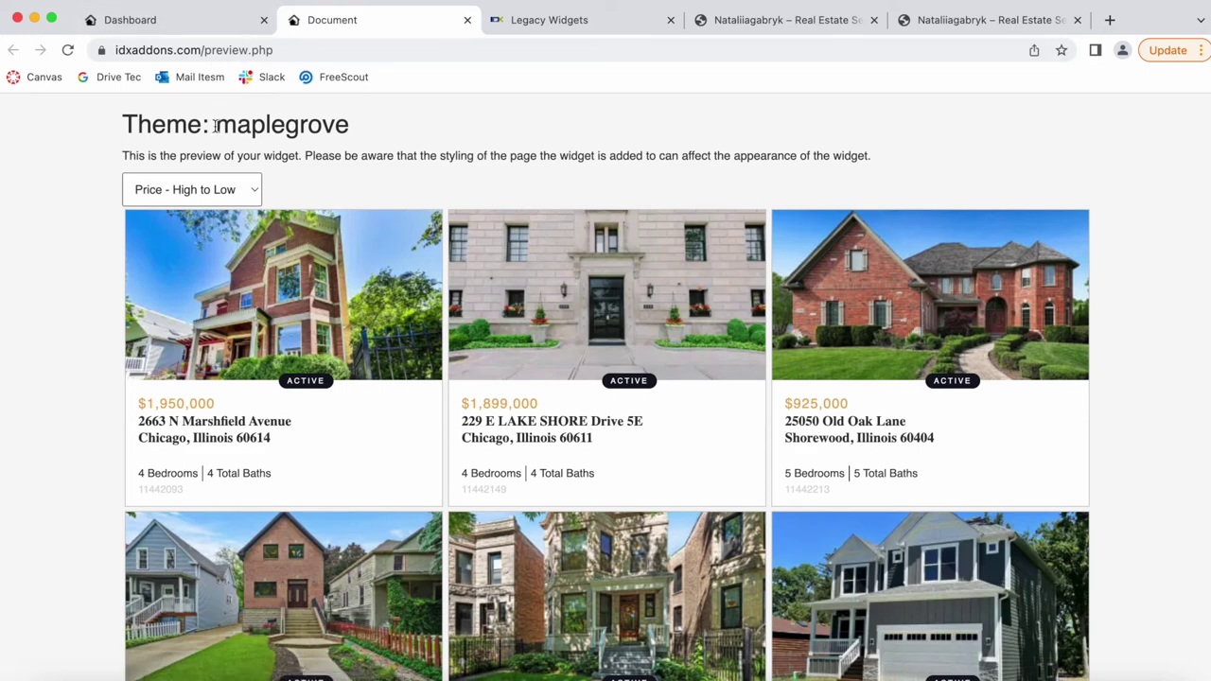
drag(216, 126, 386, 125)
click(412, 155)
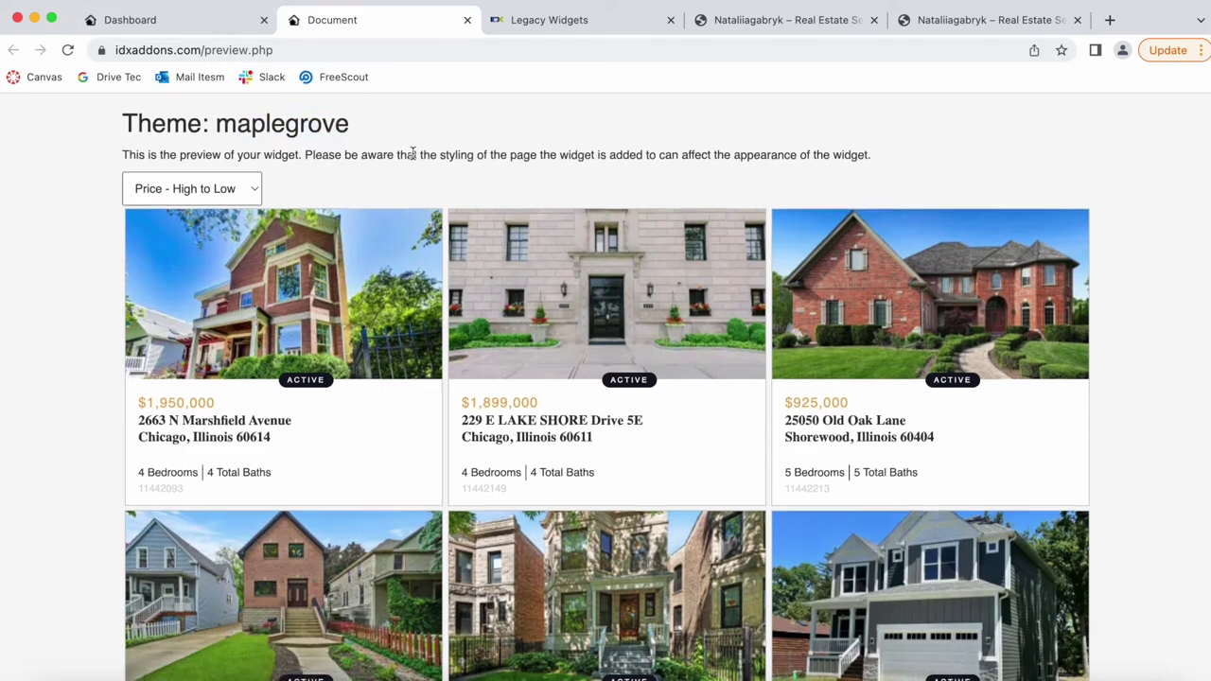
scroll(413, 154, down, 2)
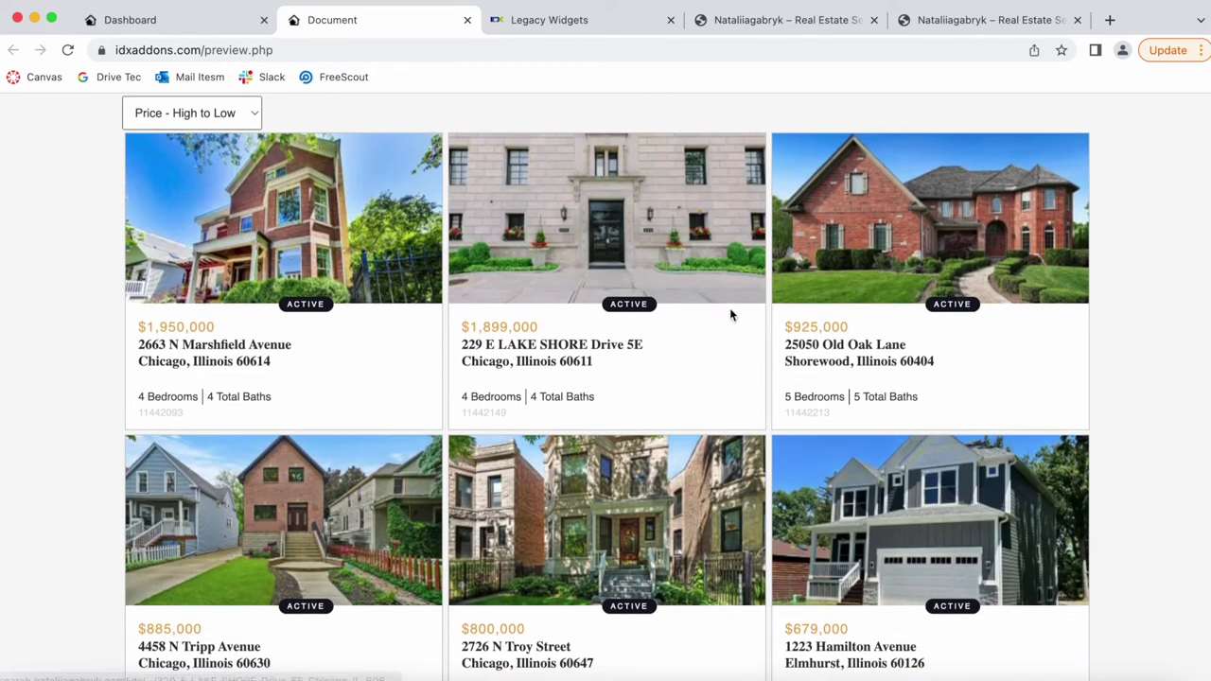
Step: Compare the merged preview against both original widget previews, then return to merge settings
click(1000, 21)
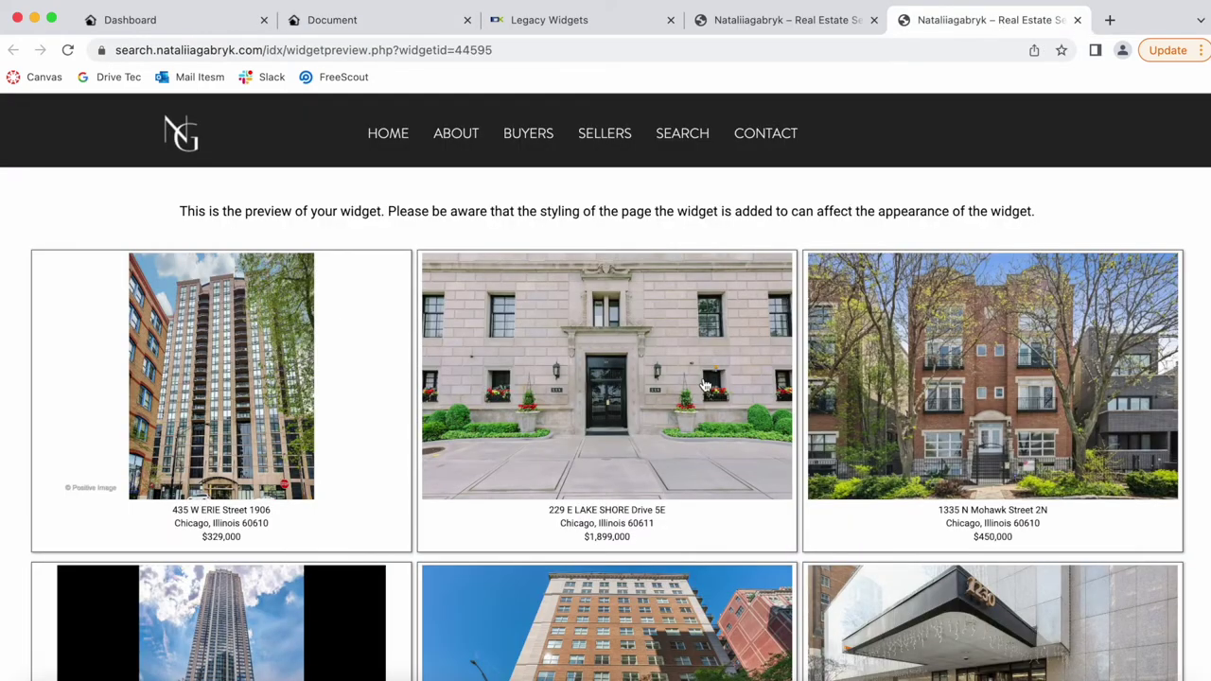
click(362, 20)
scroll(1112, 518, down, 3)
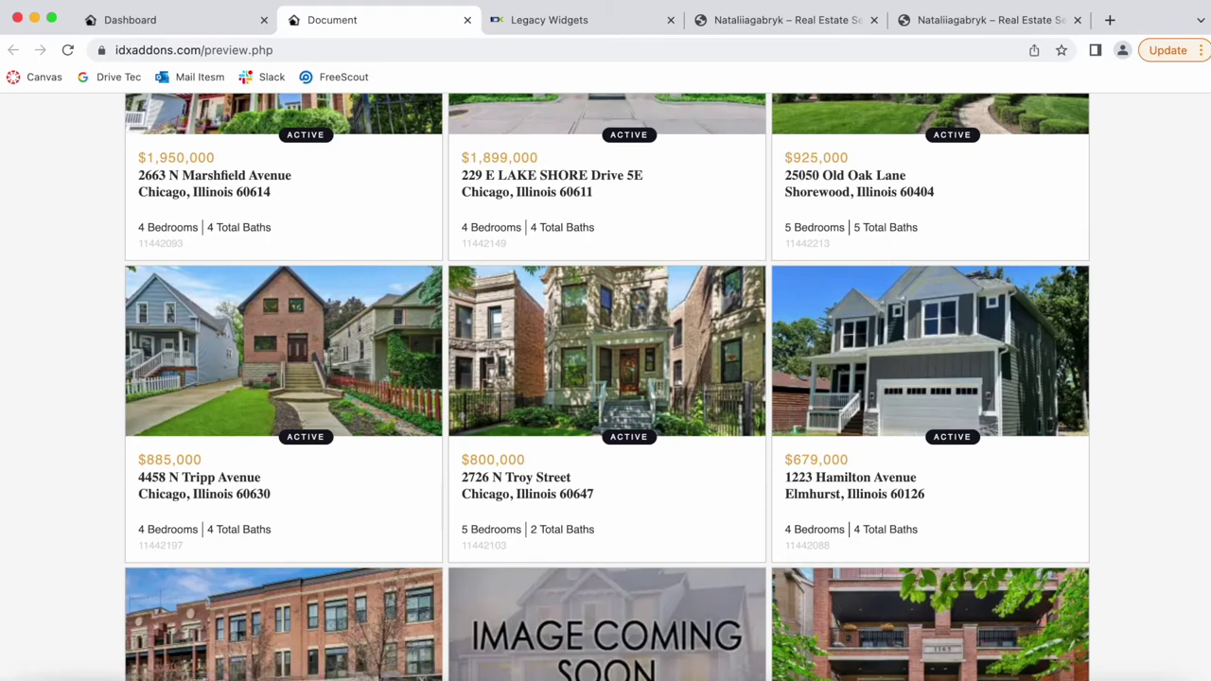
click(729, 19)
scroll(649, 369, down, 10)
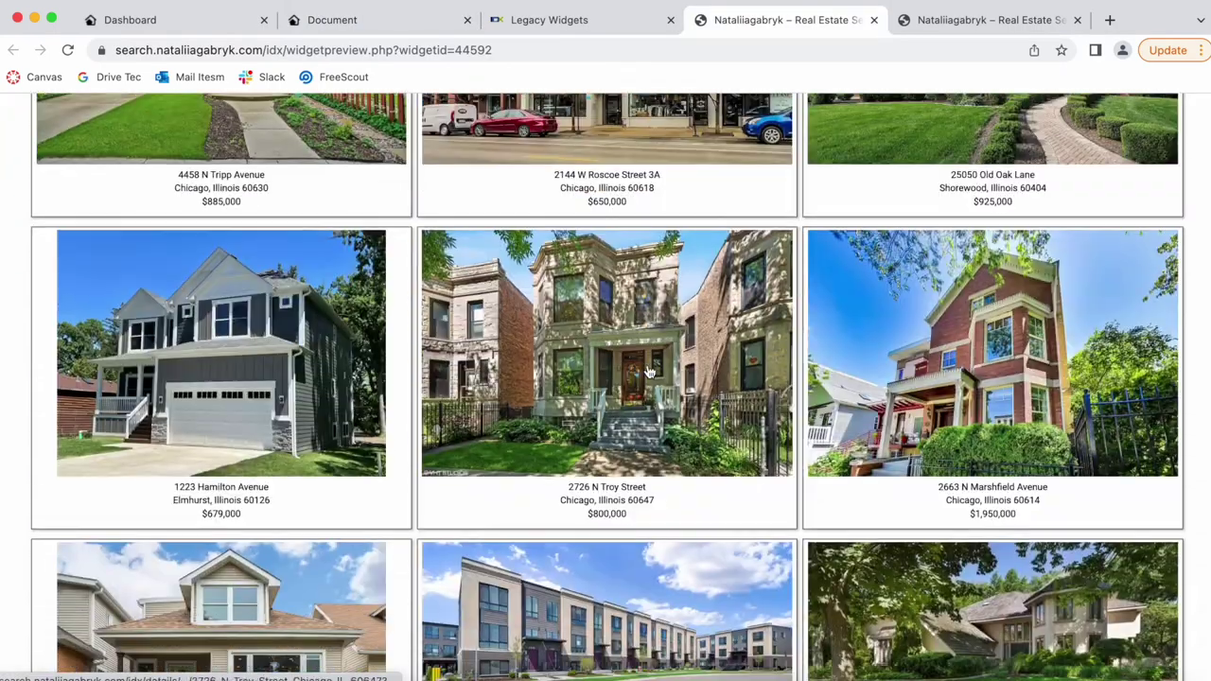
click(355, 20)
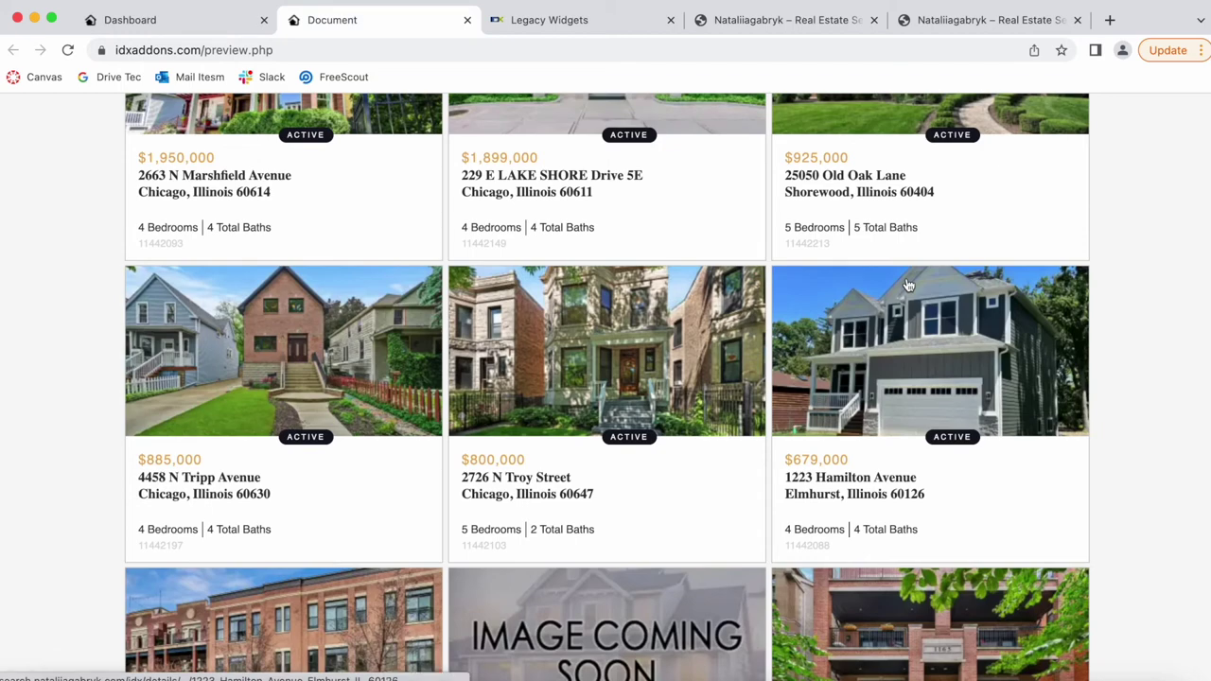
scroll(906, 286, up, 5)
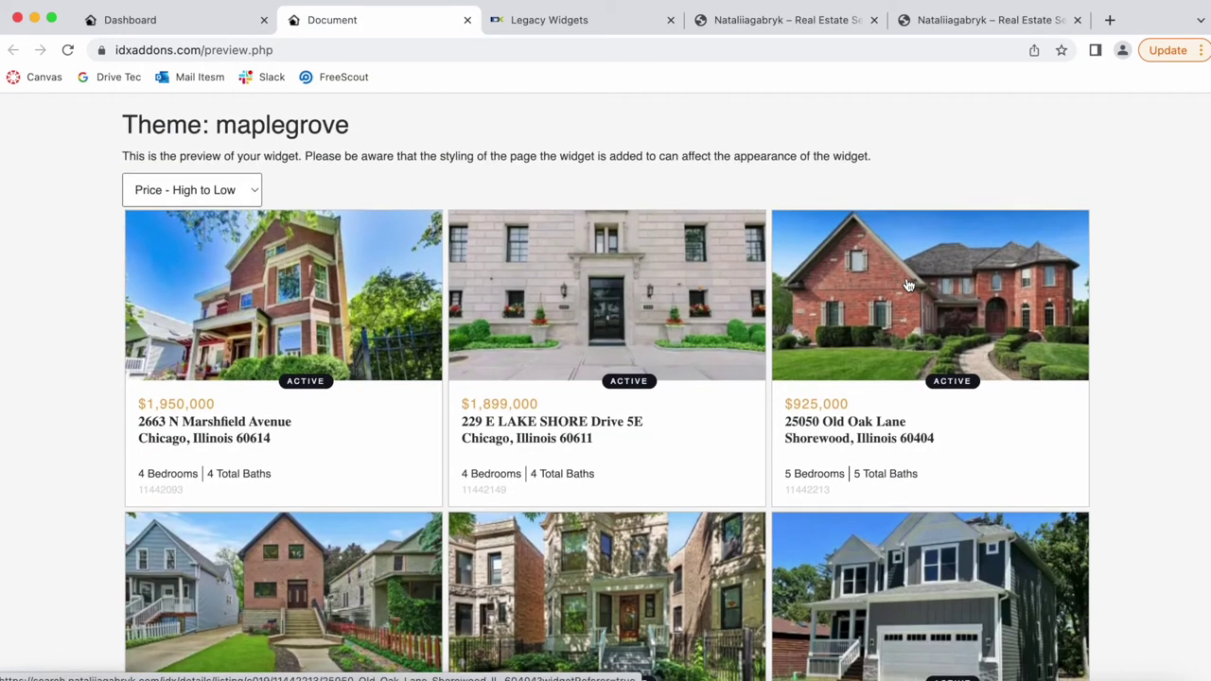
click(190, 23)
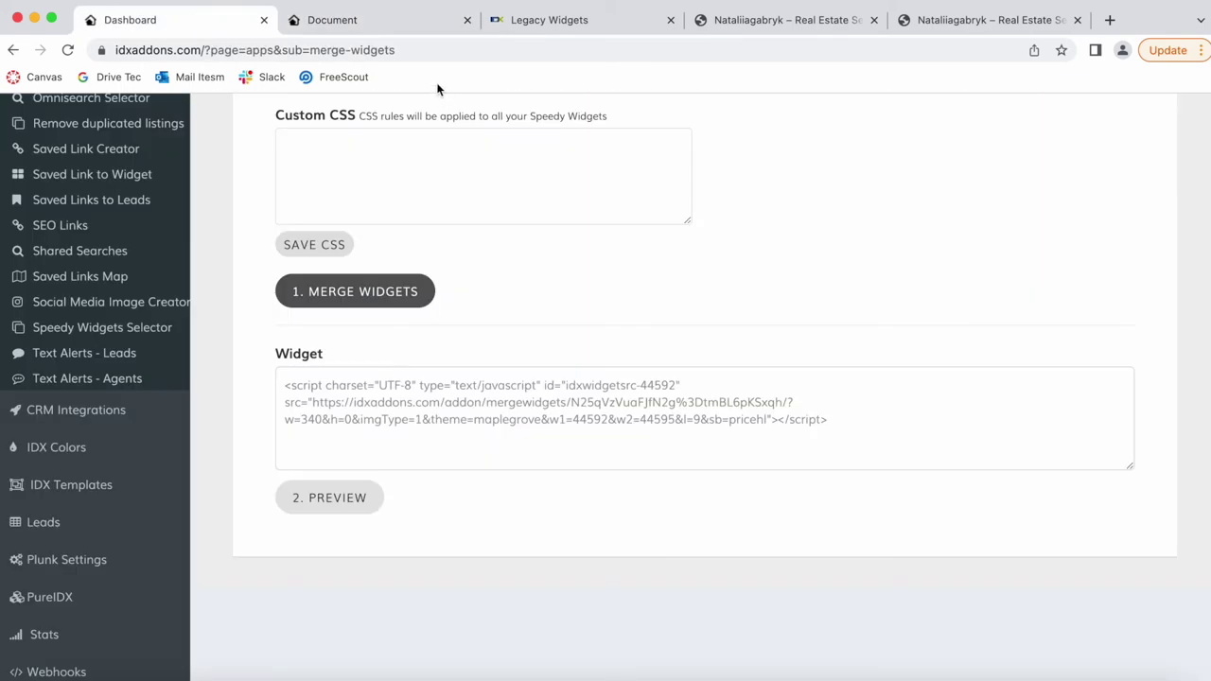
Step: Close the Maple Grove preview and choose Signature as the merged widget's theme
click(370, 23)
scroll(530, 338, down, 8)
scroll(529, 338, up, 7)
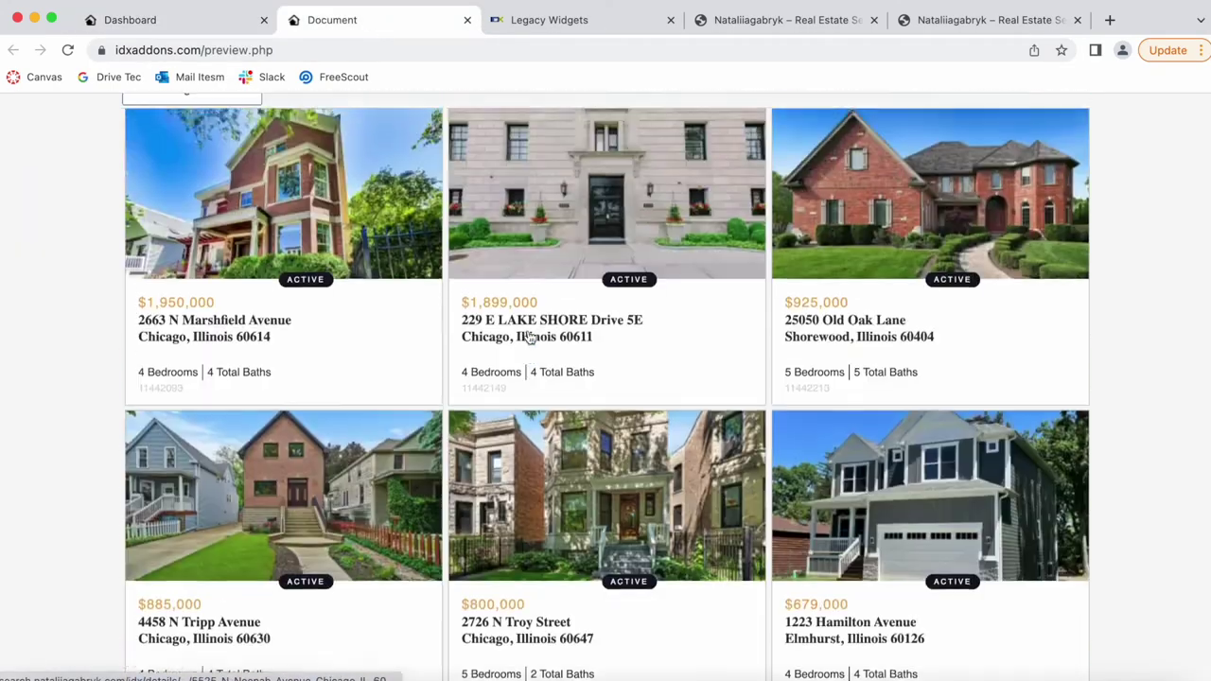
scroll(530, 338, up, 2)
click(467, 19)
click(392, 348)
scroll(392, 354, down, 4)
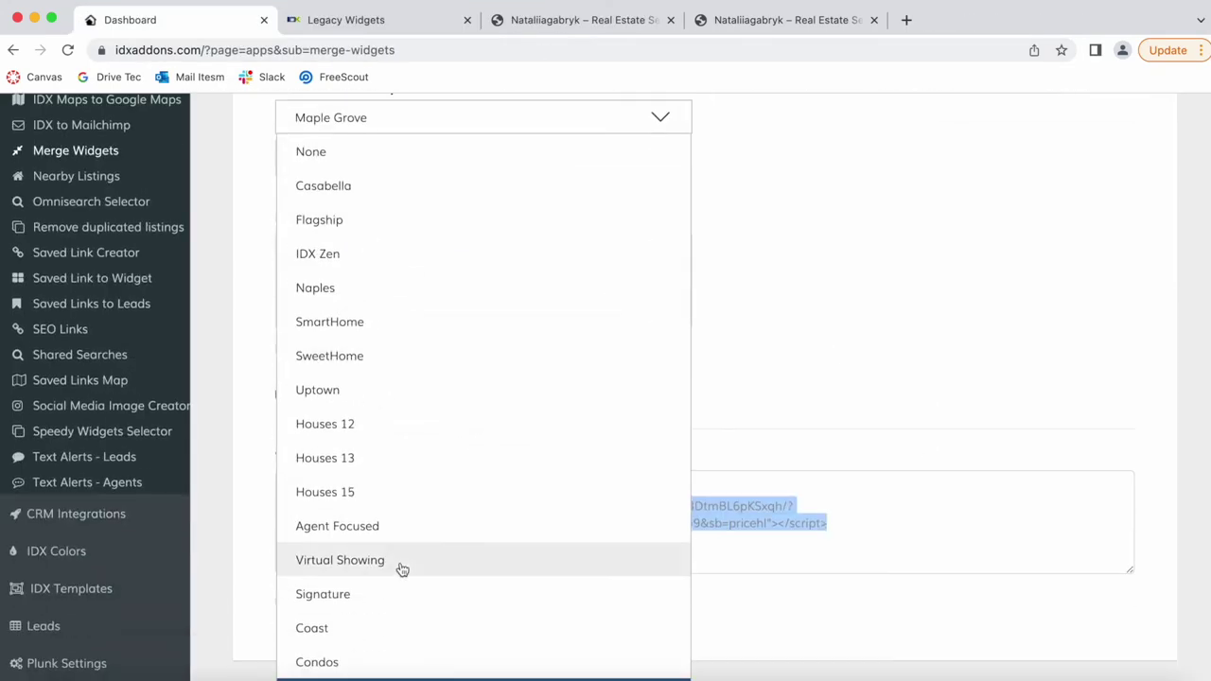
click(391, 594)
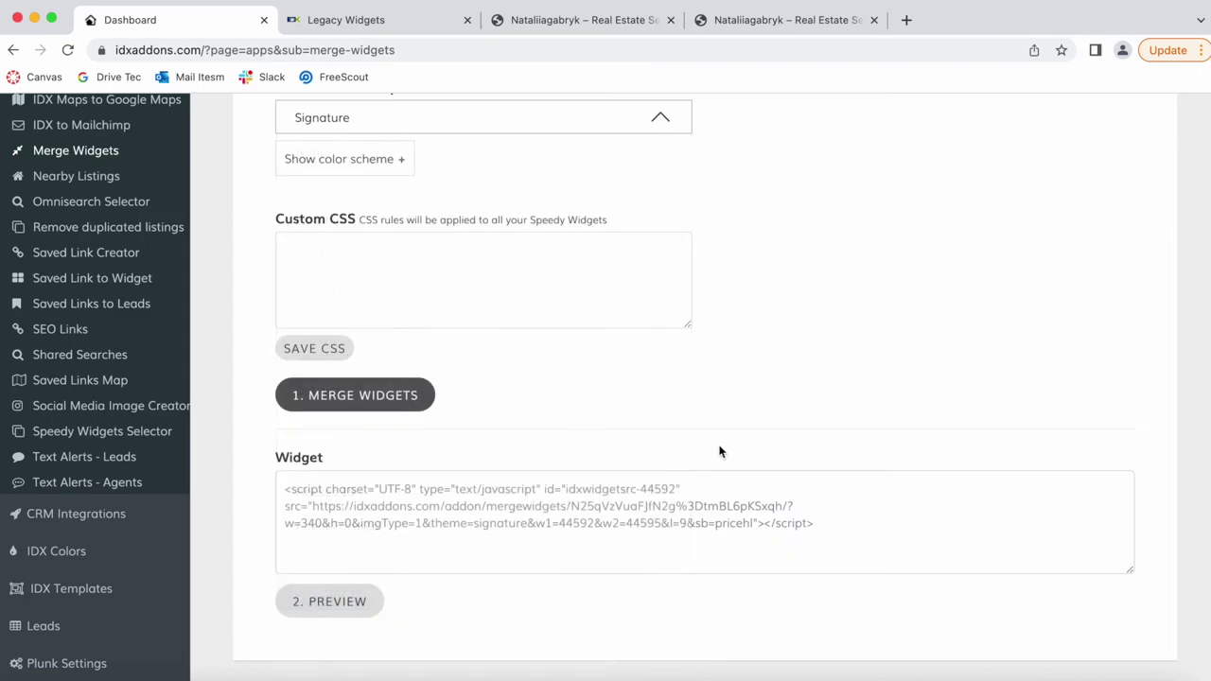
Step: Preview the merged widget in the Signature theme
scroll(489, 505, down, 2)
click(344, 535)
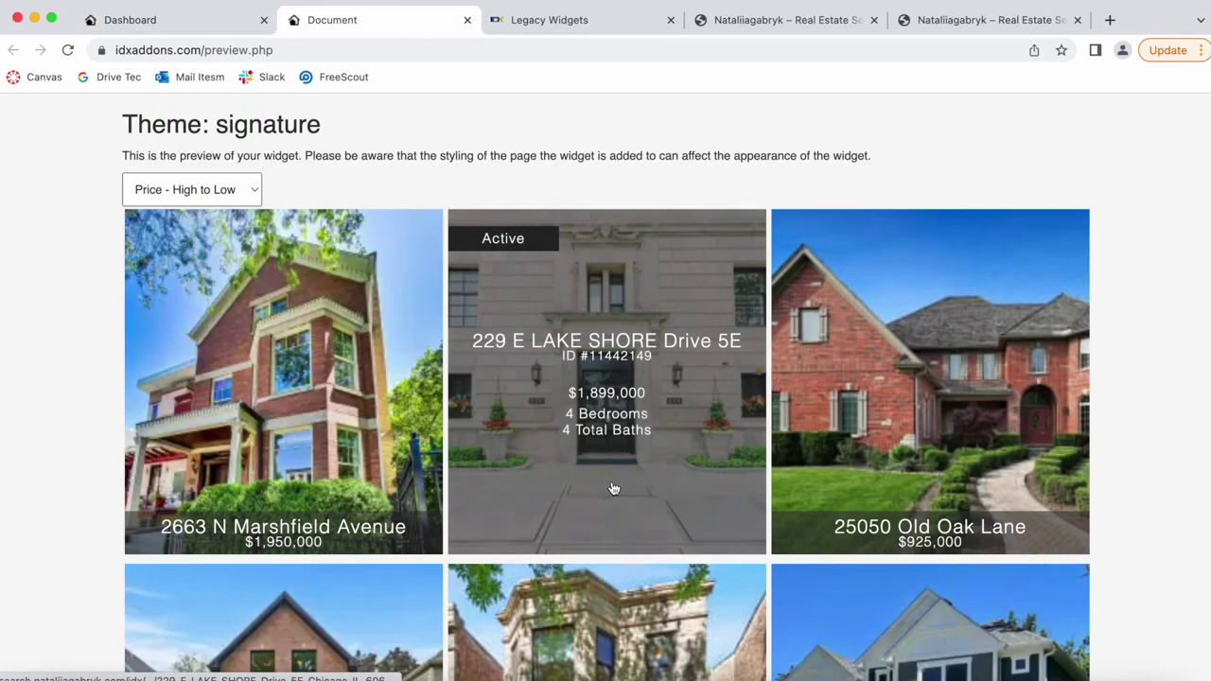
scroll(614, 488, down, 3)
scroll(906, 520, down, 3)
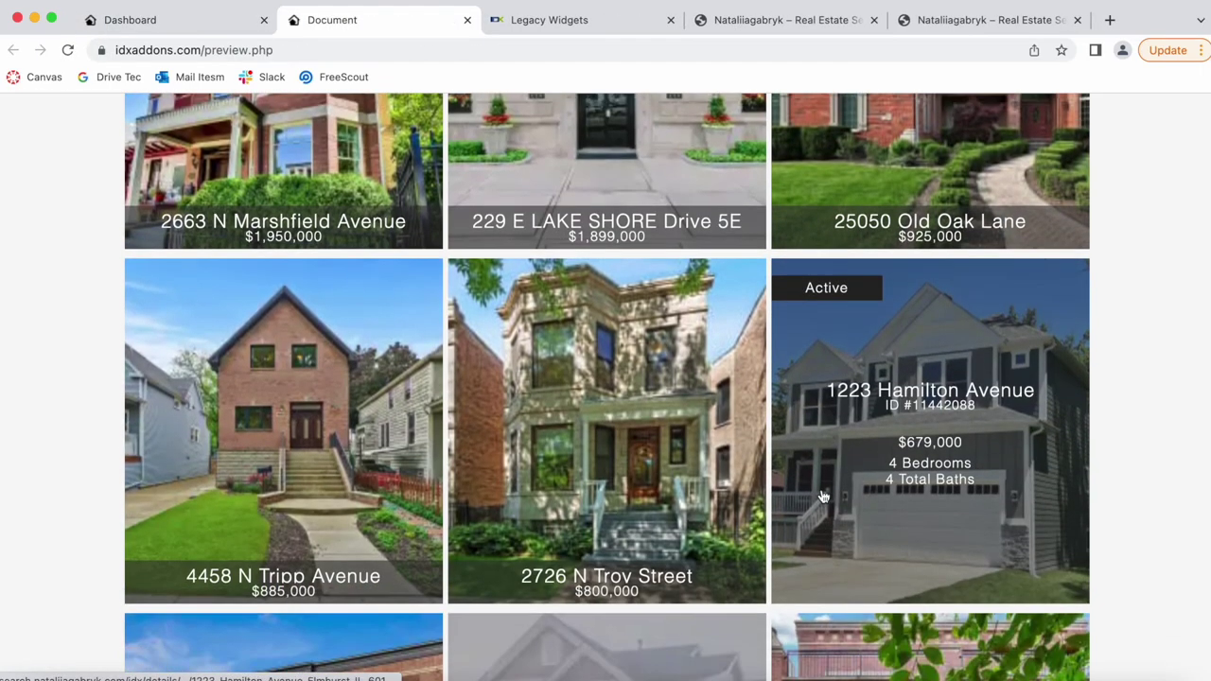
scroll(568, 492, down, 3)
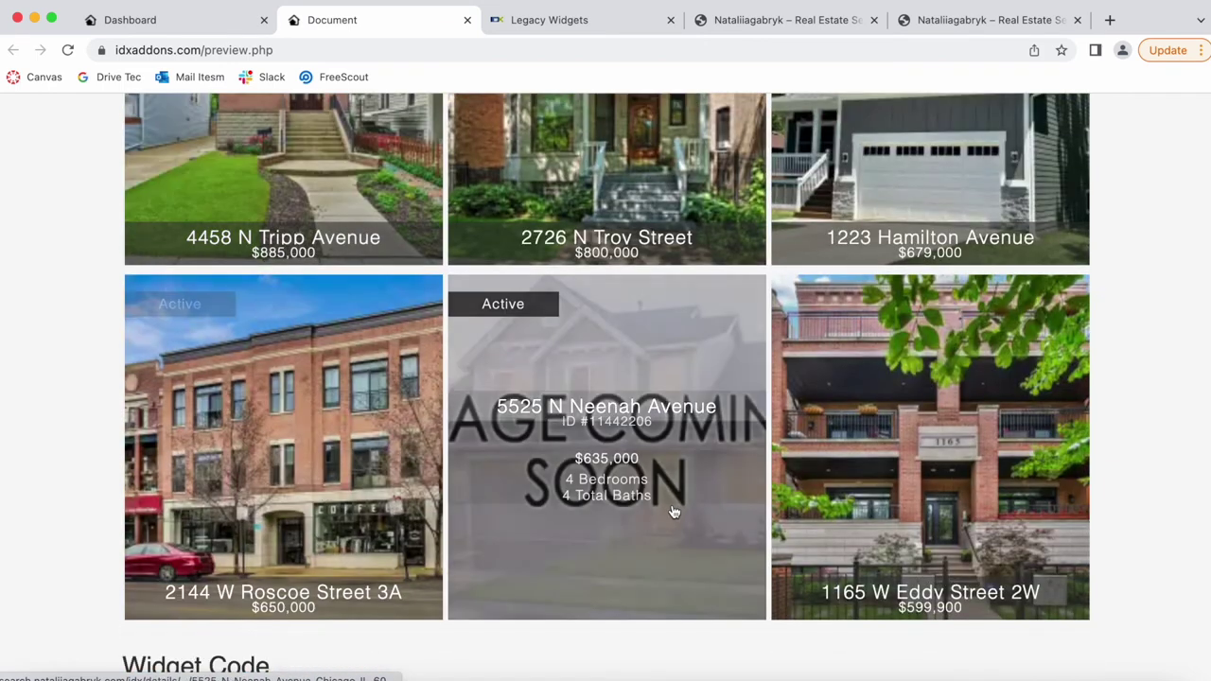
scroll(880, 501, up, 10)
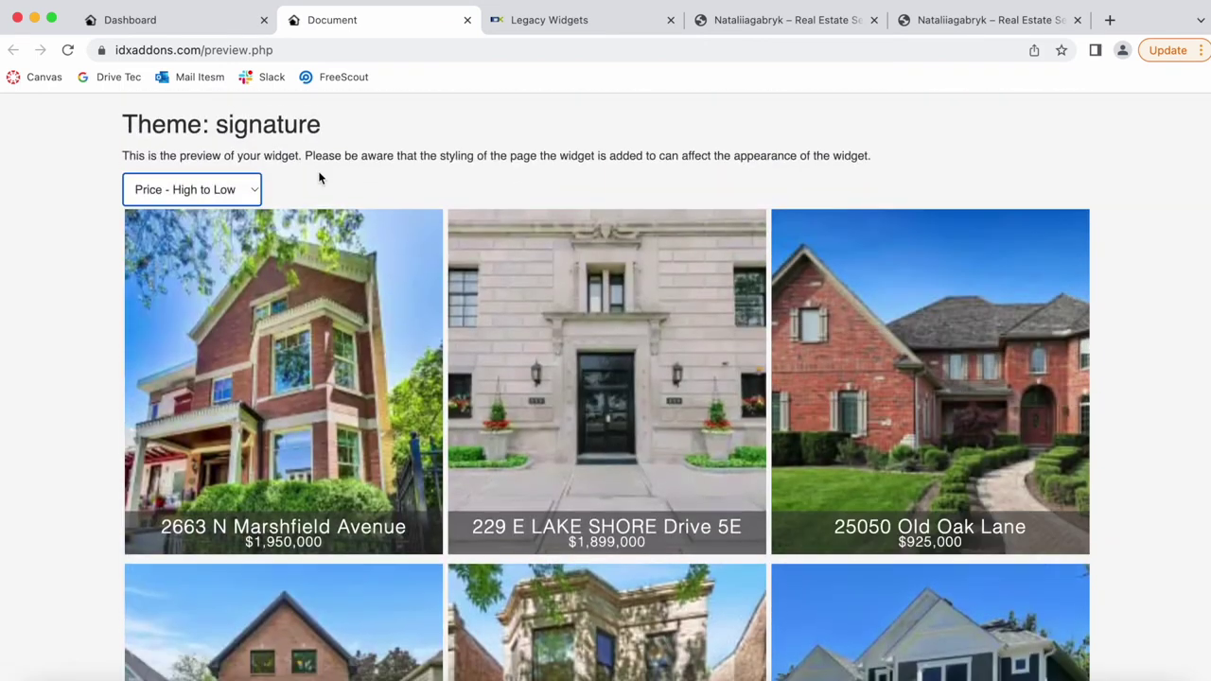
Step: Sort the preview's listings by Baths - Low to High
click(211, 192)
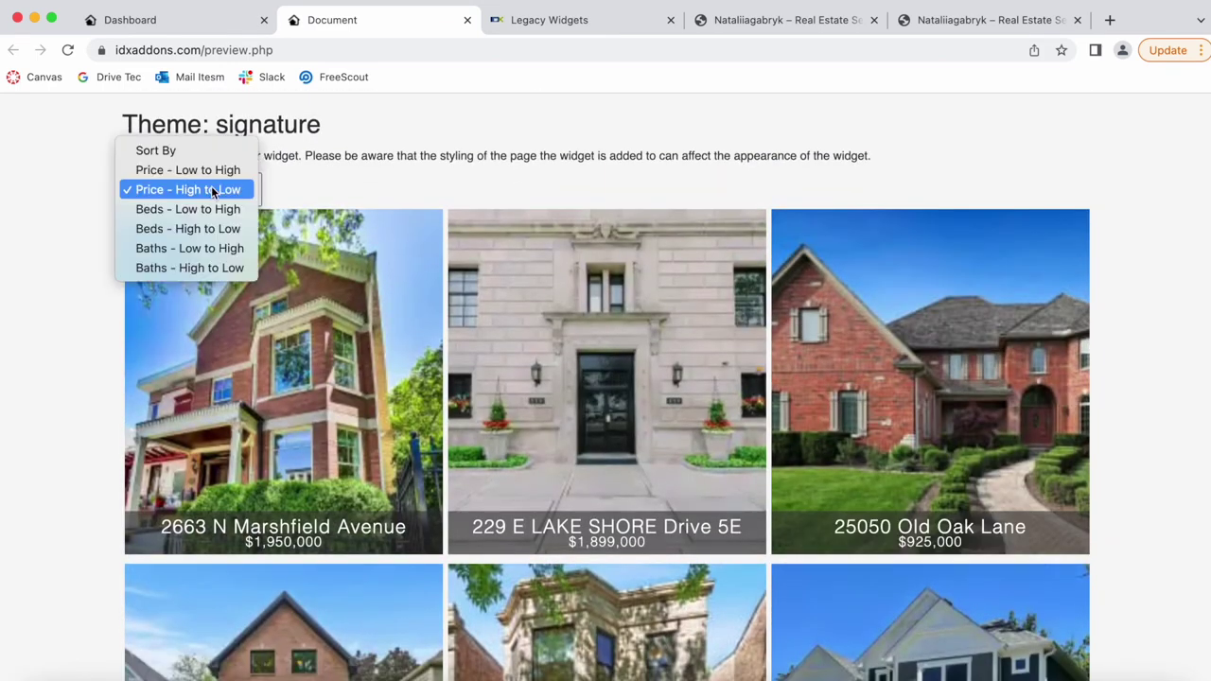
click(203, 252)
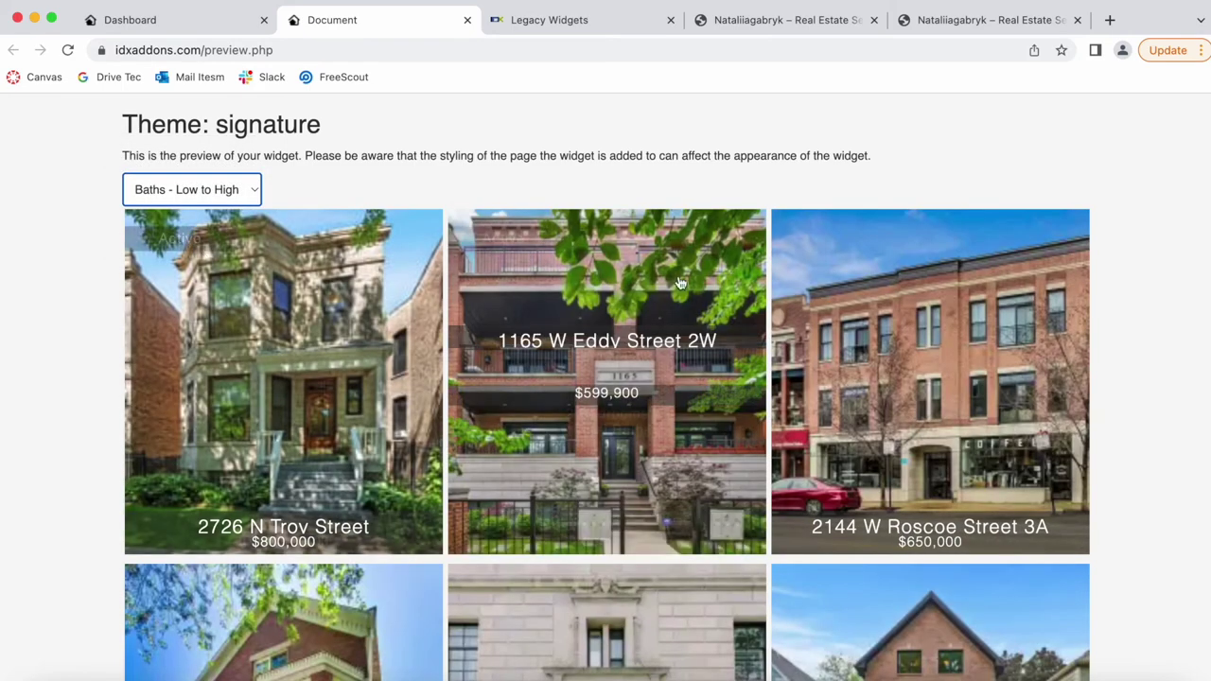
scroll(289, 213, down, 3)
scroll(289, 213, up, 3)
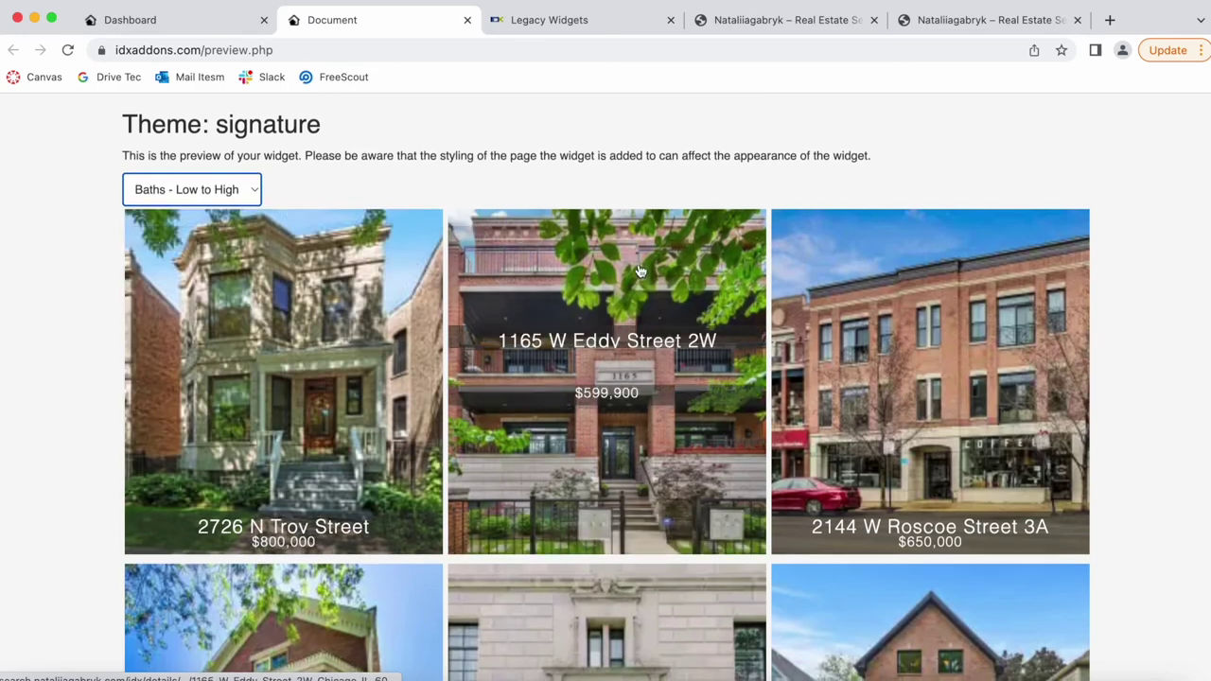
scroll(606, 237, down, 3)
scroll(958, 366, down, 10)
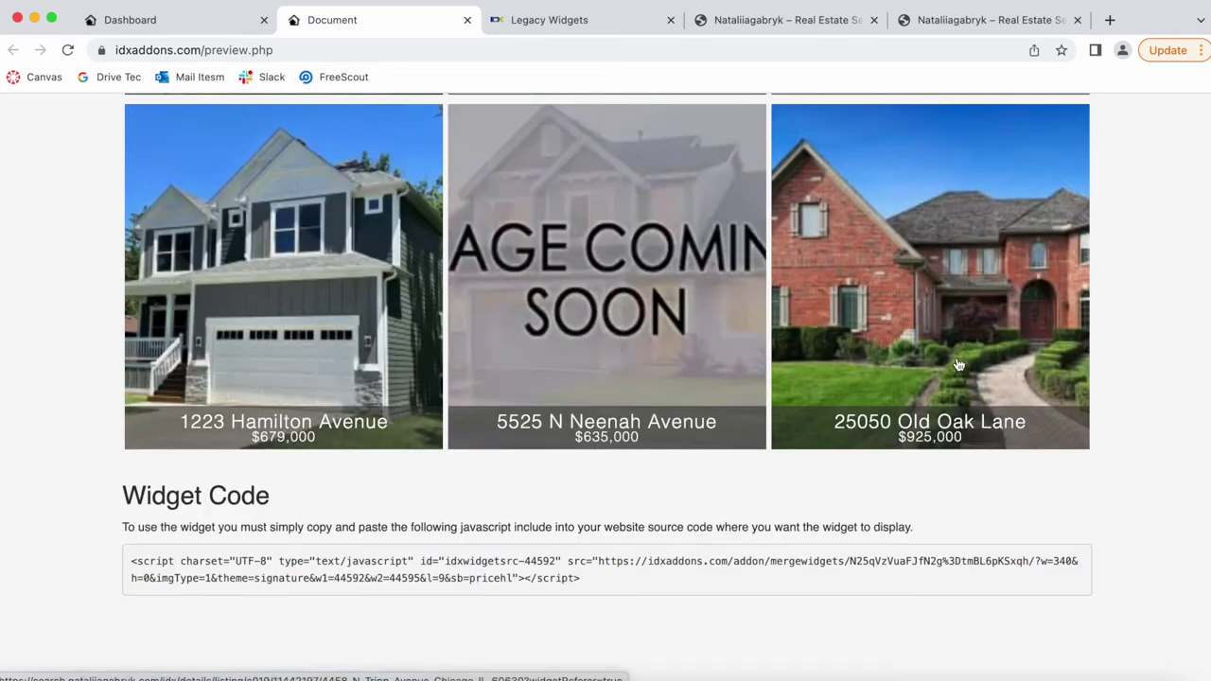
scroll(956, 359, up, 10)
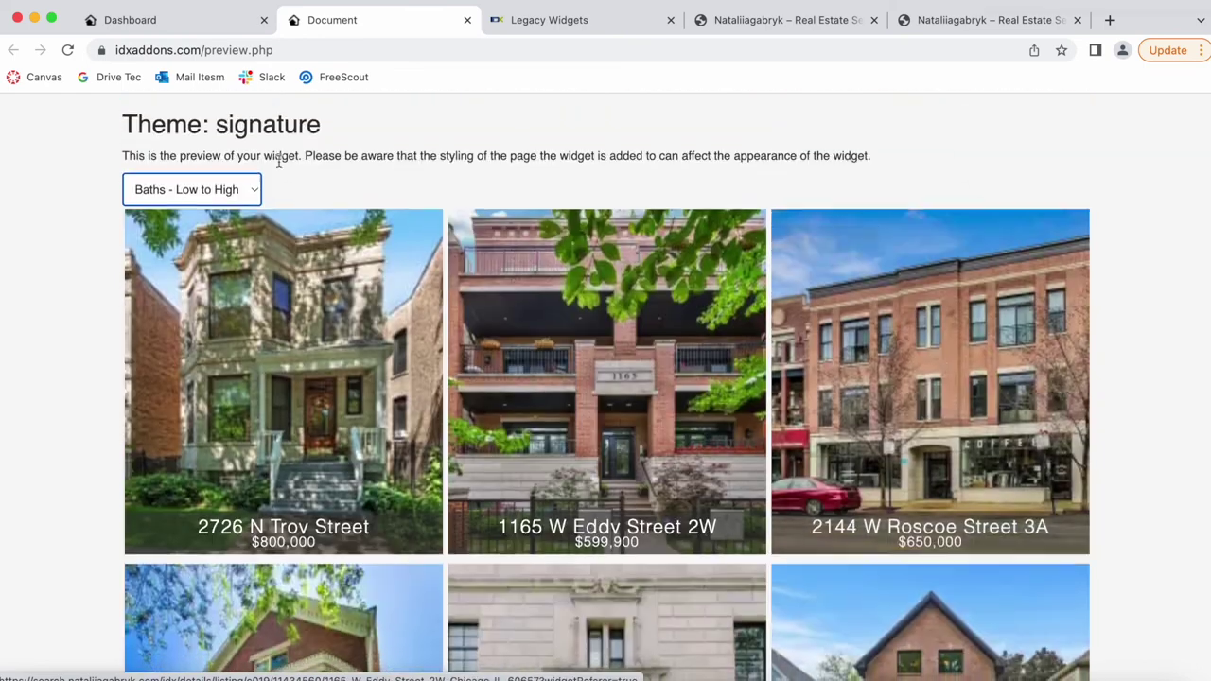
click(216, 194)
Step: Select the entire Signature-theme embed script in the Widget textarea with Cmd+A
click(1167, 68)
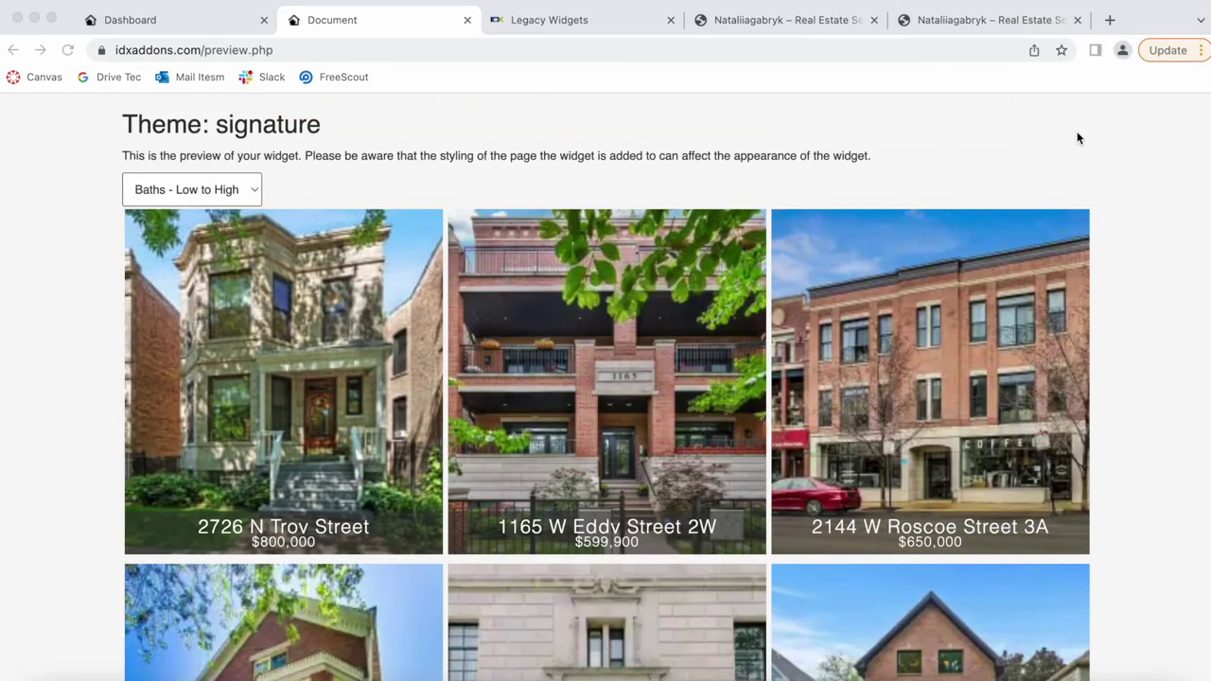
click(205, 21)
scroll(600, 489, down, 1)
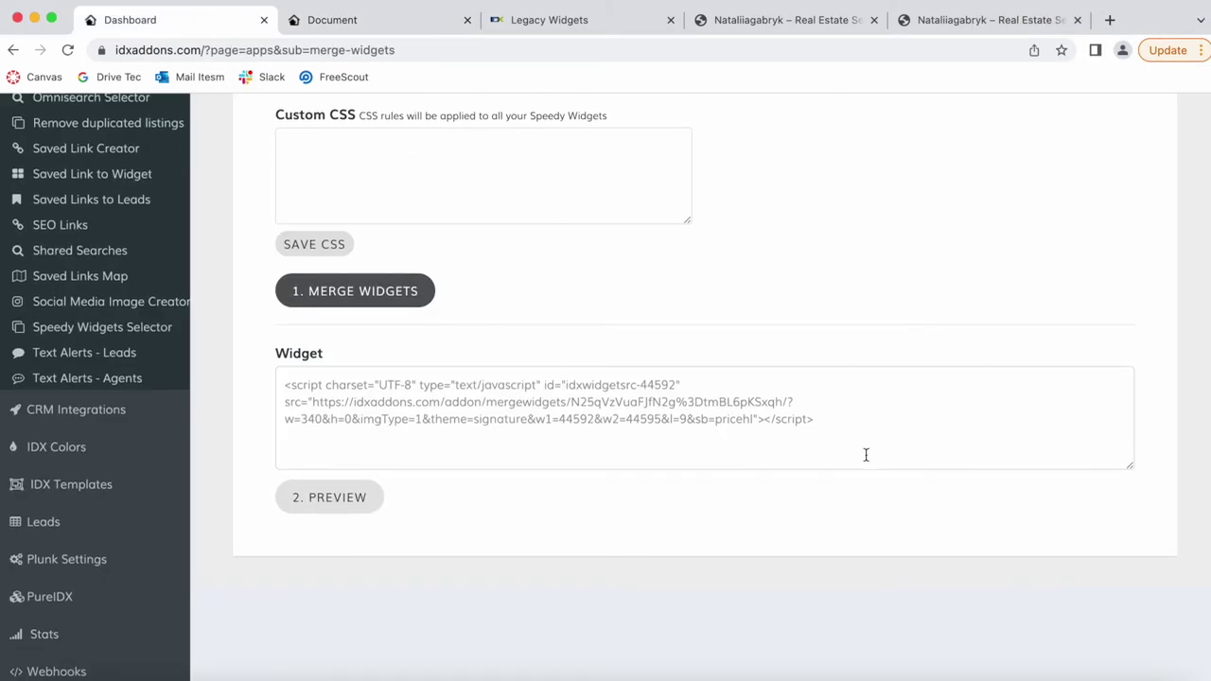
click(861, 437)
key(super+a)
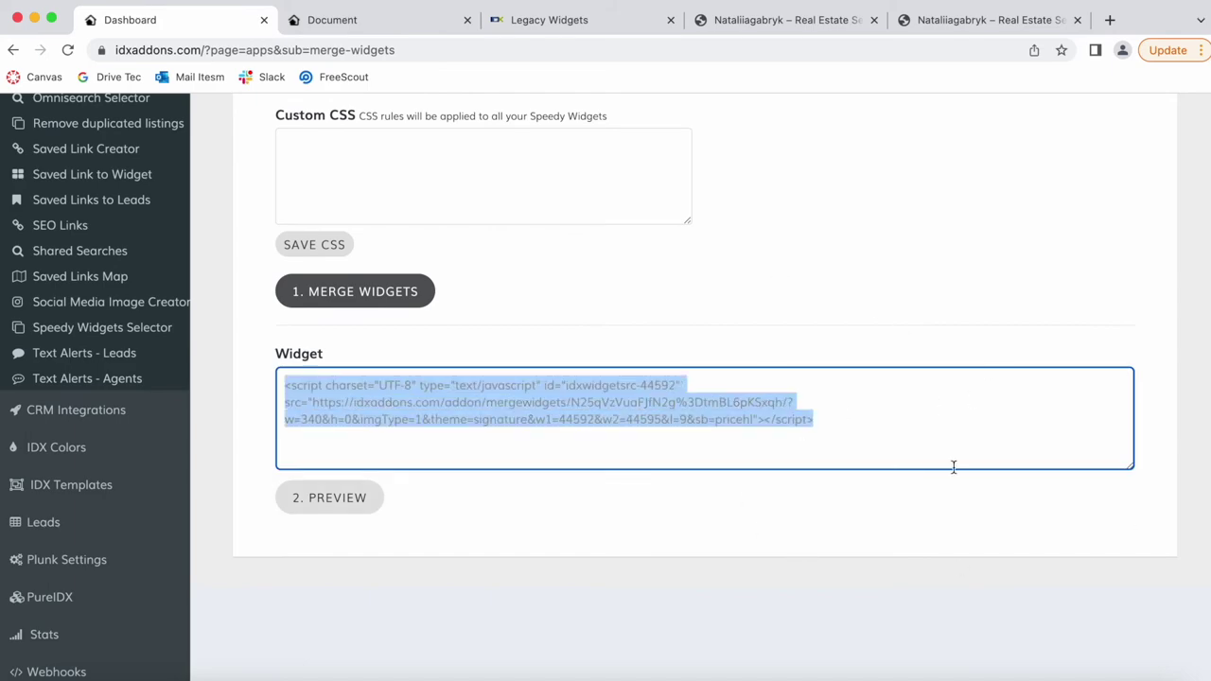
scroll(851, 233, up, 15)
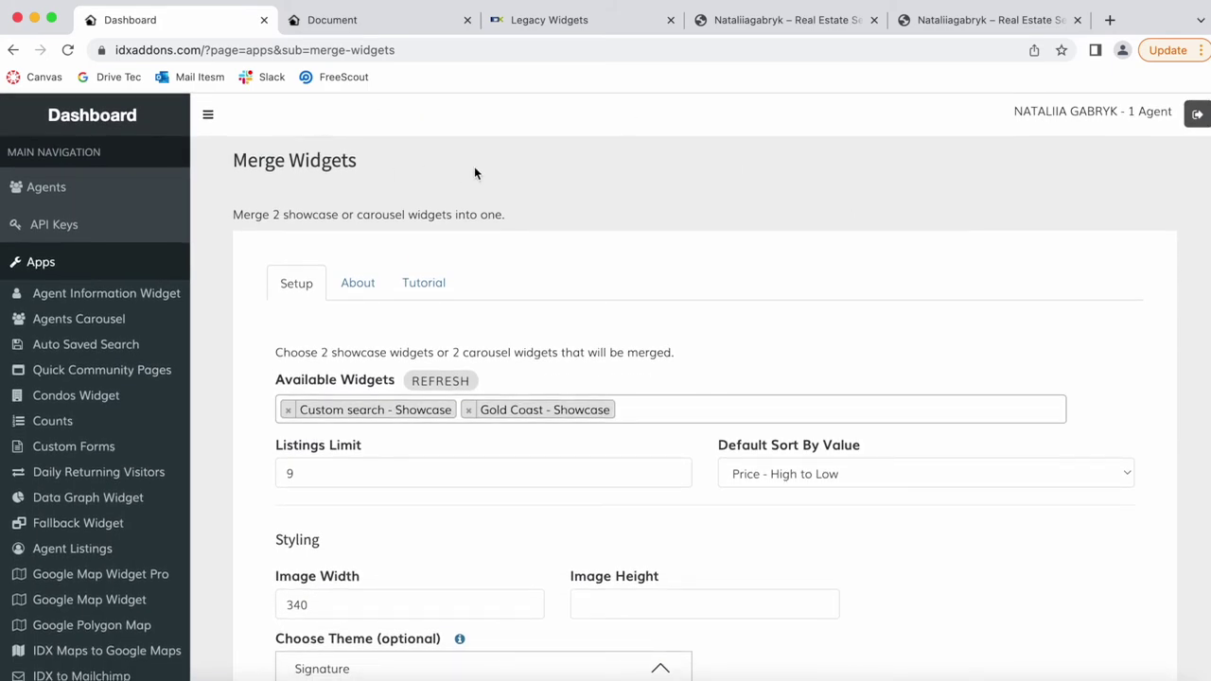
scroll(804, 400, down, 12)
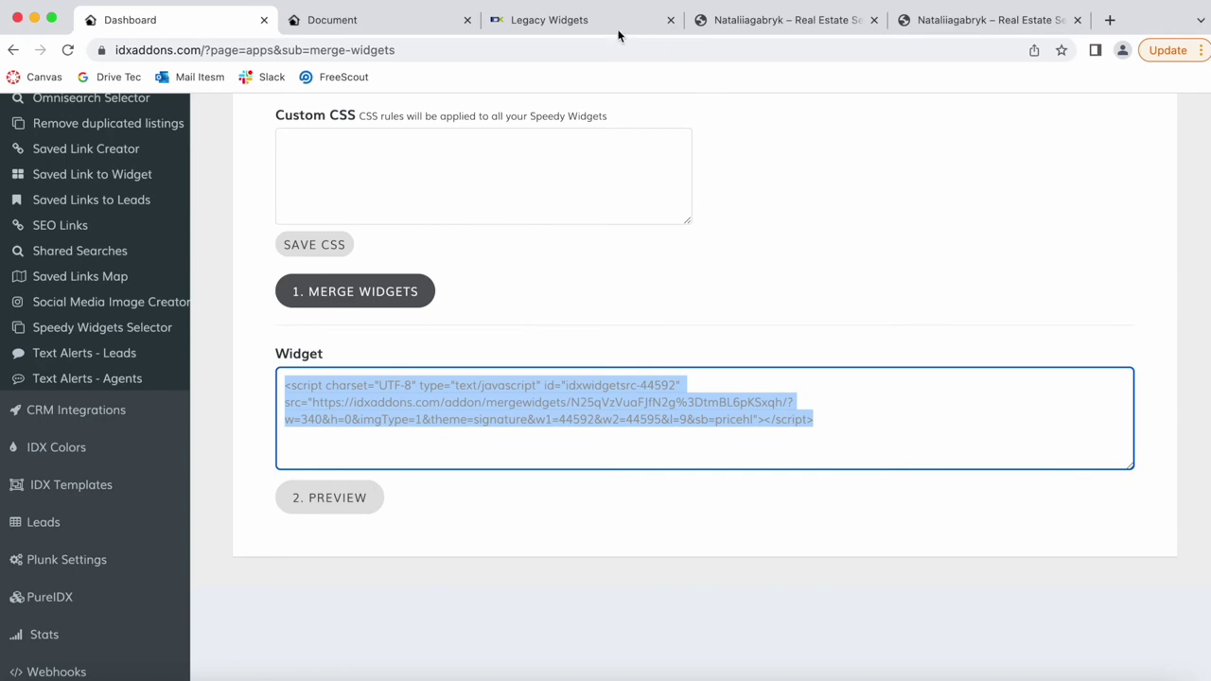
scroll(709, 361, up, 15)
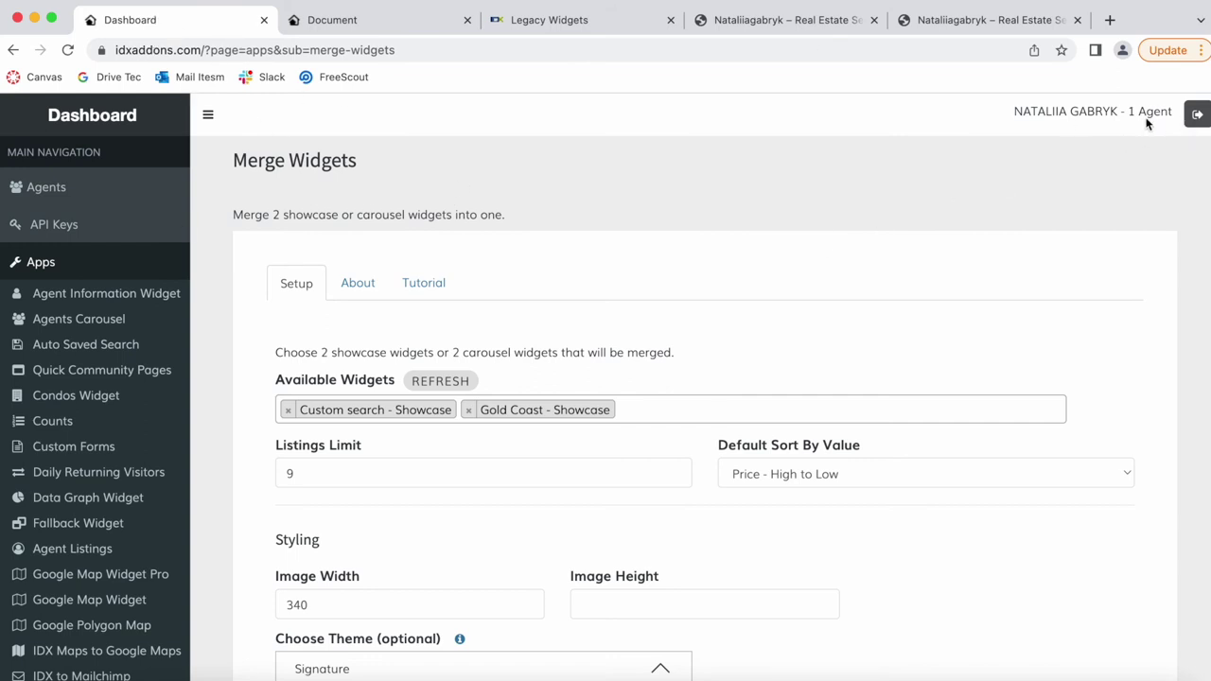
Step: Log out and open the Sign Up form showing the Premium for Free plan
click(1195, 114)
scroll(722, 472, down, 1)
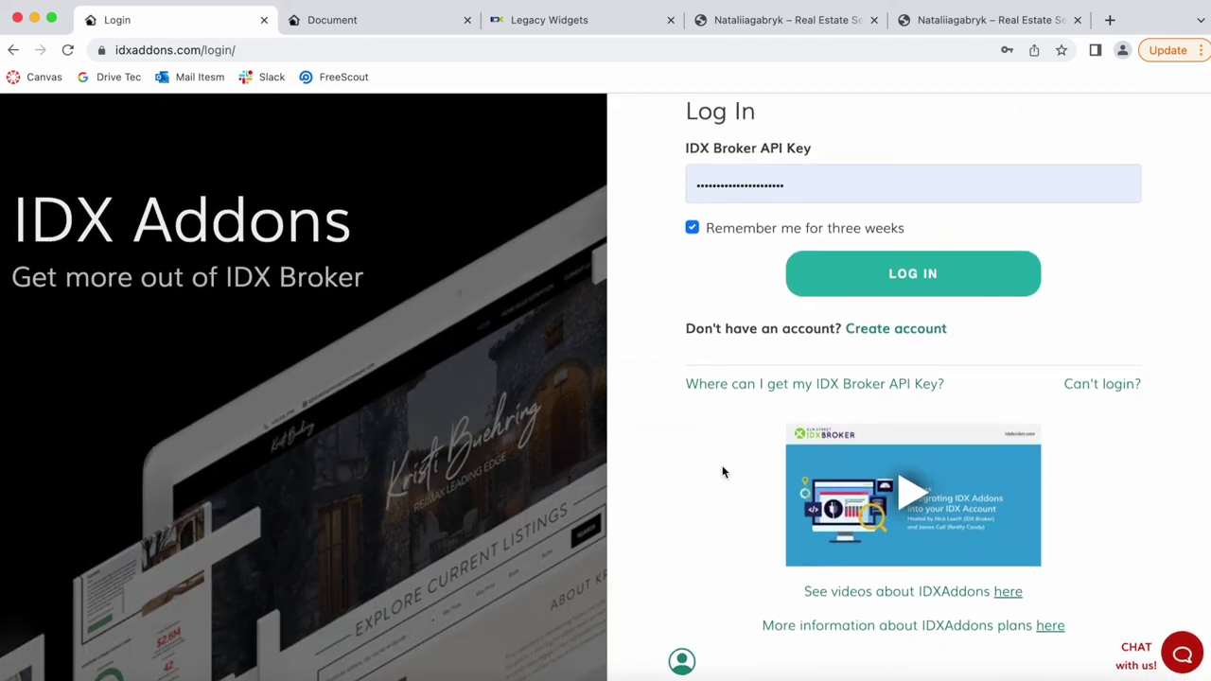
click(867, 337)
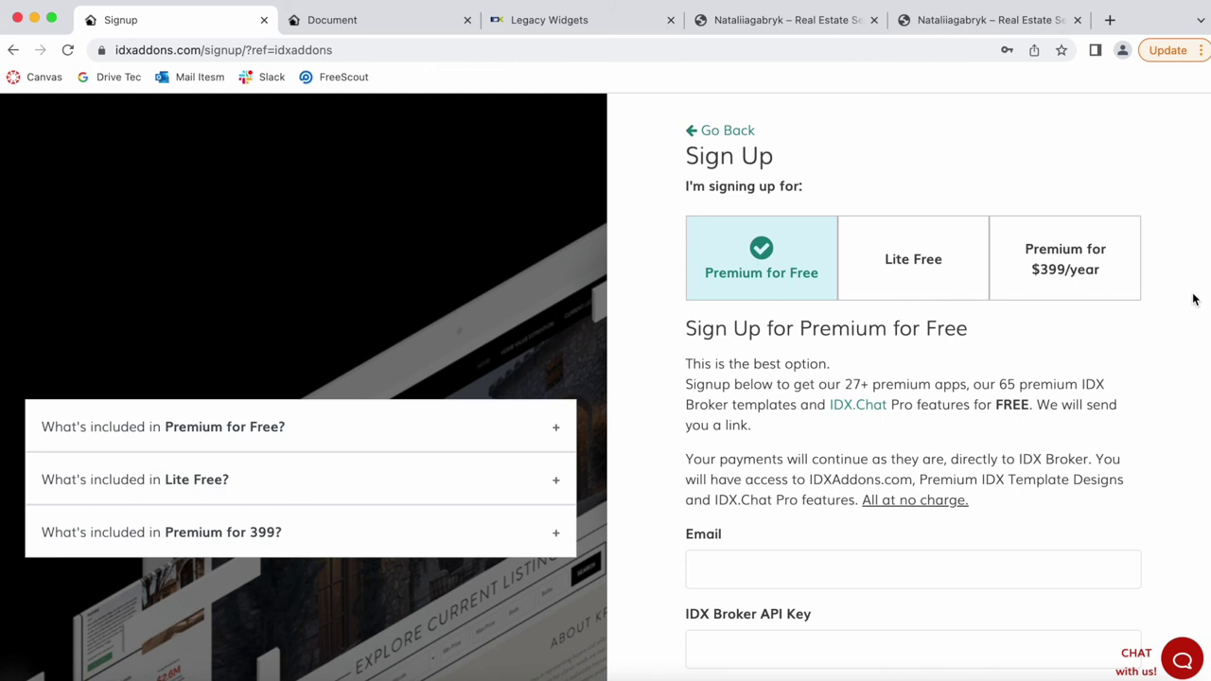
scroll(1191, 300, down, 1)
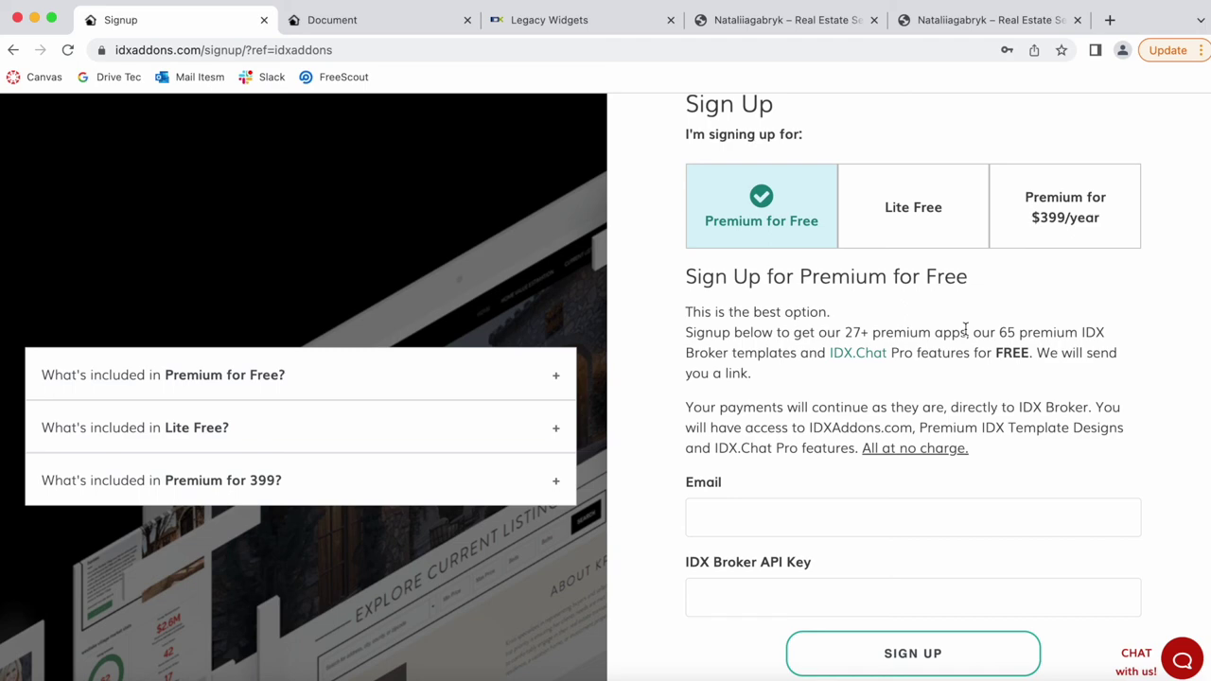
scroll(965, 328, down, 2)
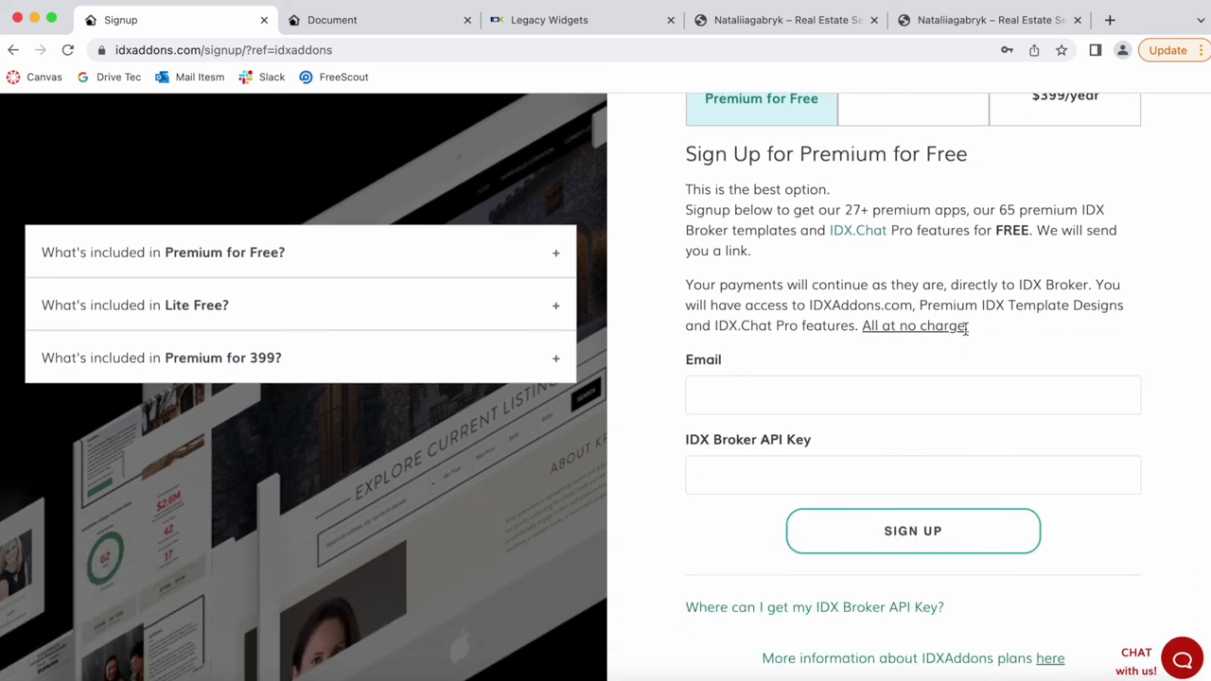